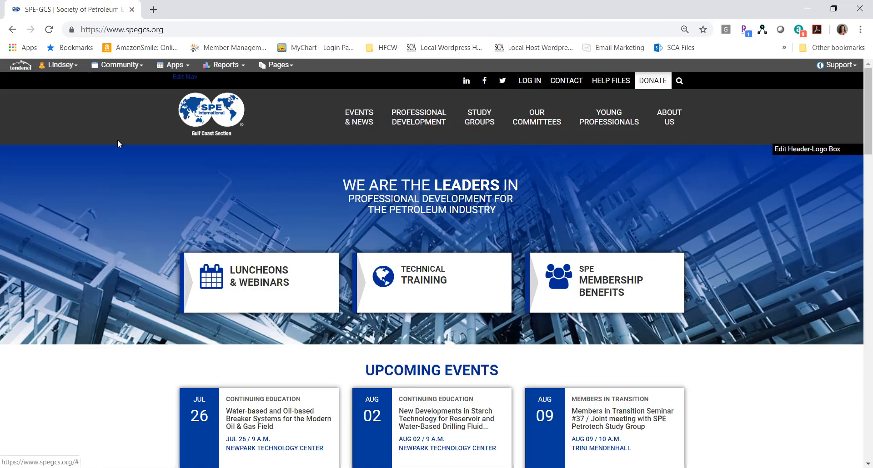
Go to the website's event templates and add a new event from the Basic Meeting template.
click(362, 121)
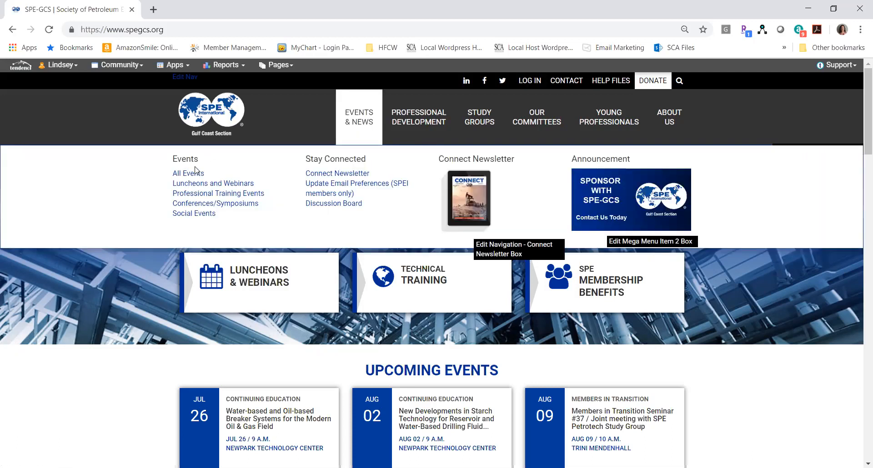
click(361, 122)
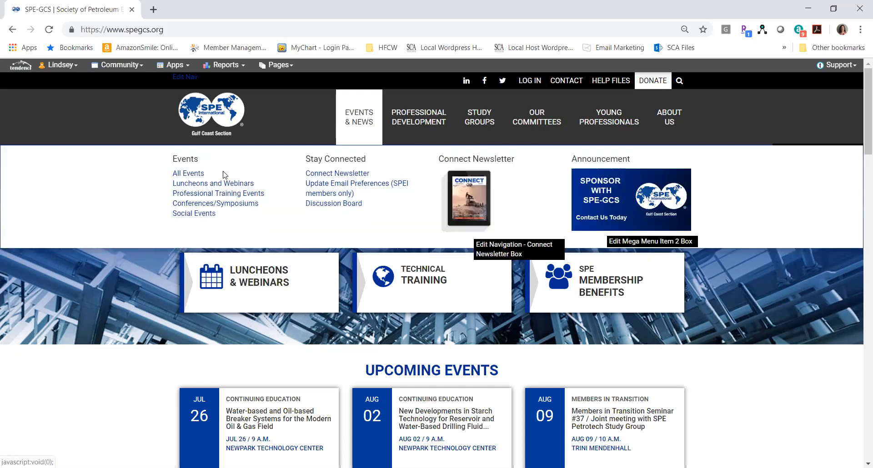
click(194, 173)
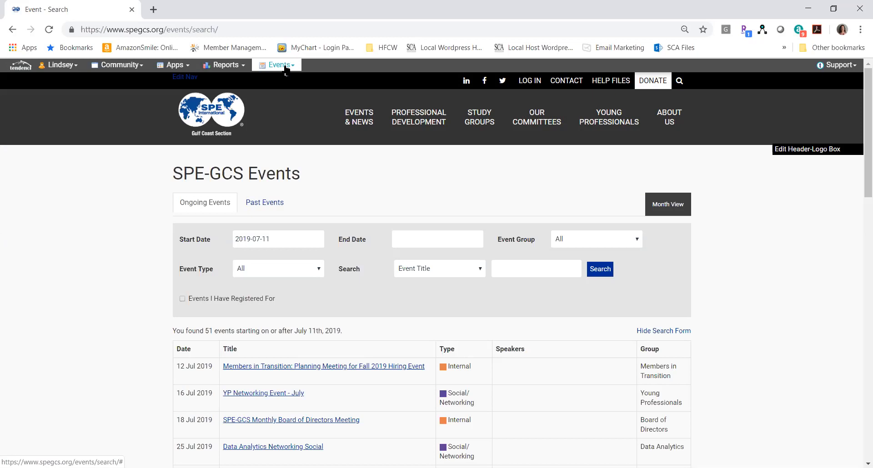
click(286, 69)
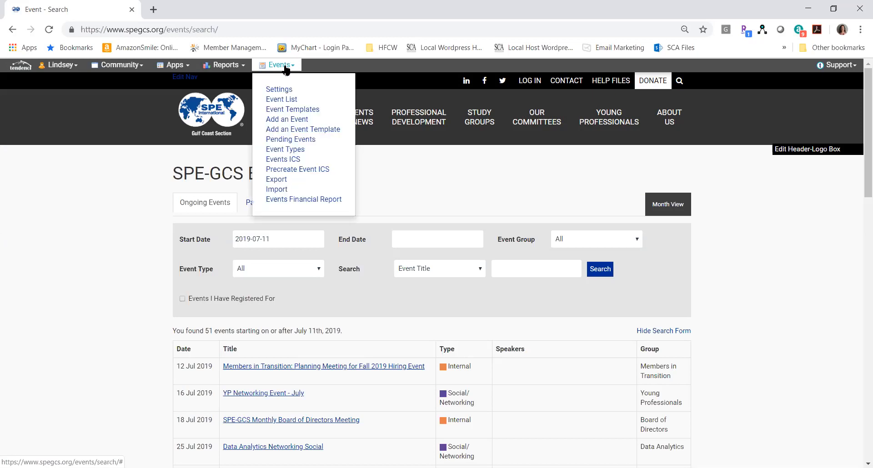
click(299, 111)
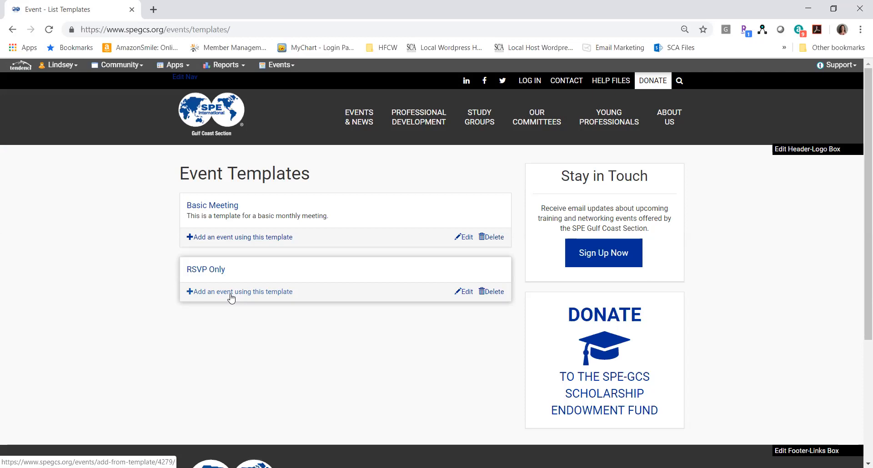
click(243, 237)
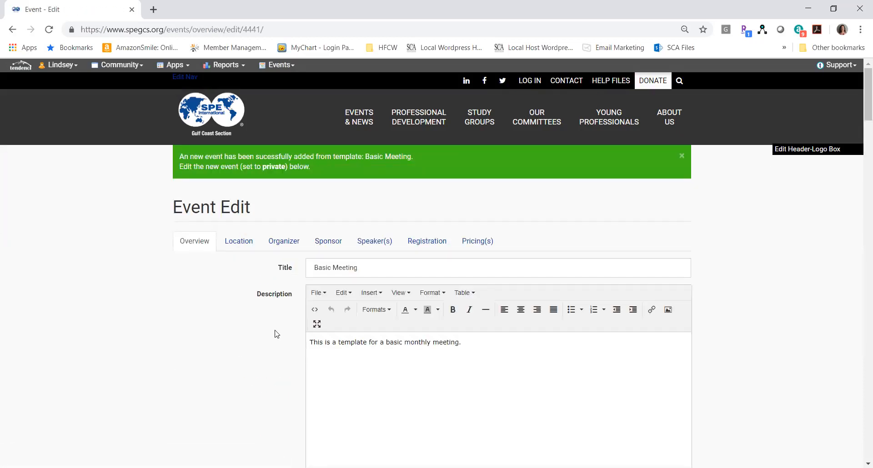
Set the event title to "SPE-GCS Kickoff Party".
drag(370, 270, 272, 277)
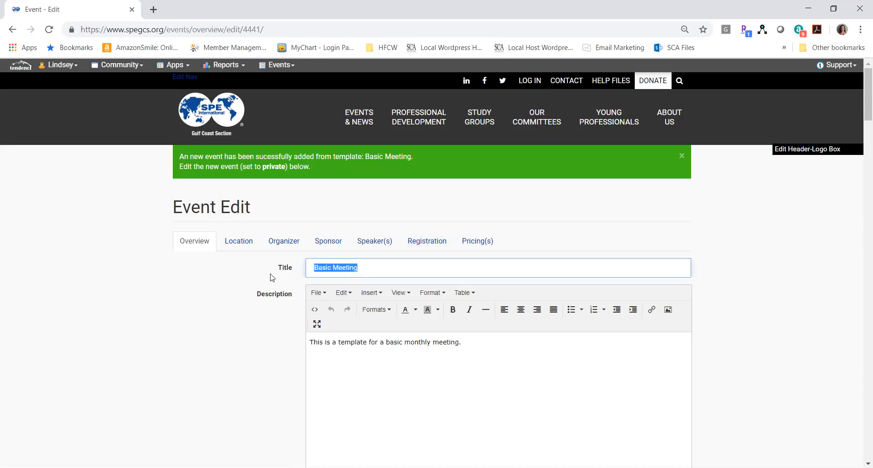
text(SPE-GCS Kickoff Party)
key(Tab)
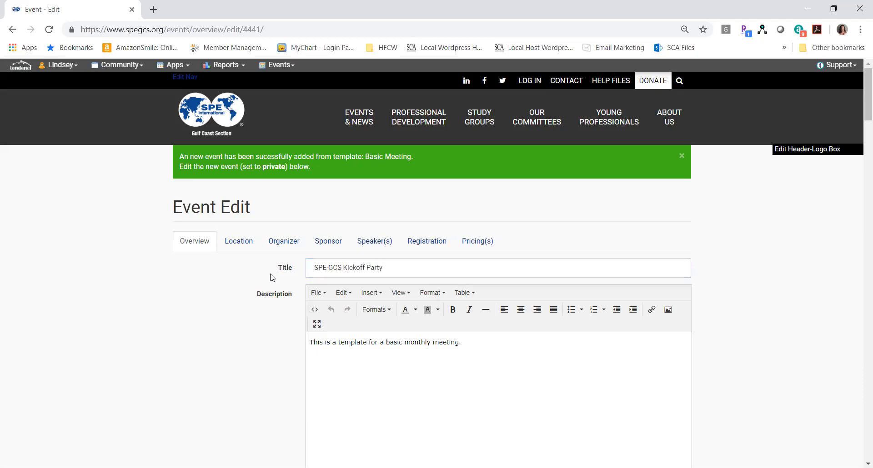
Format the event description's template sentence as a level 4 heading.
drag(861, 79, 862, 100)
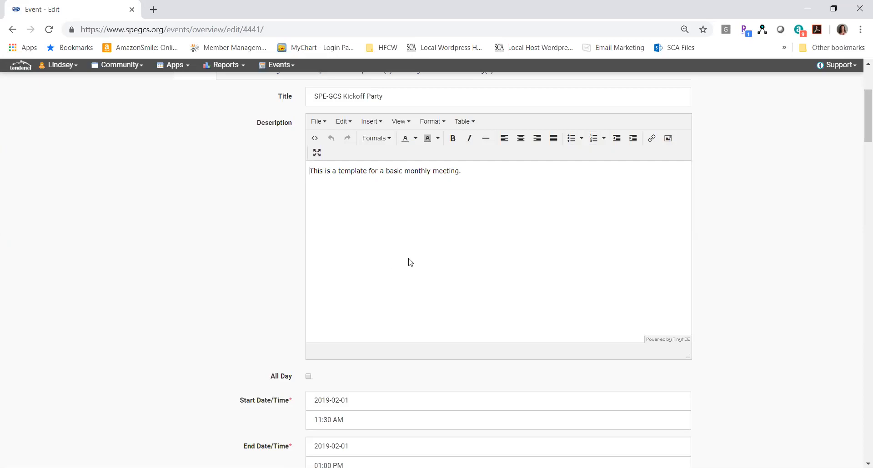
click(474, 175)
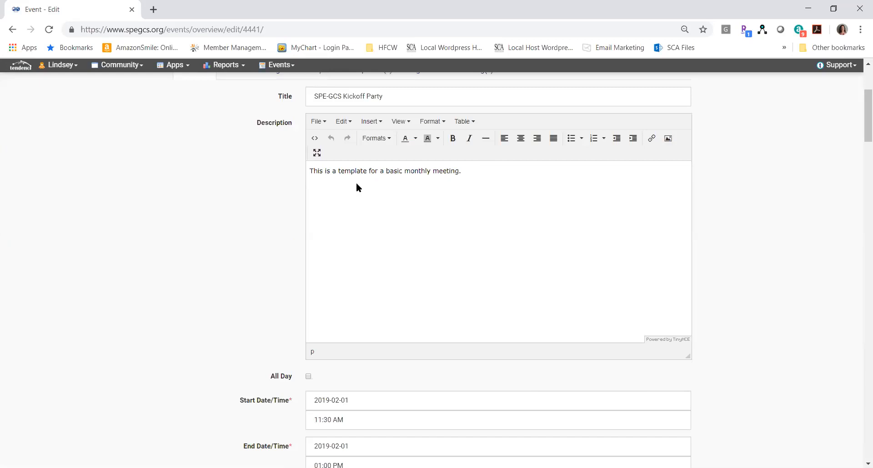
shift+click(311, 172)
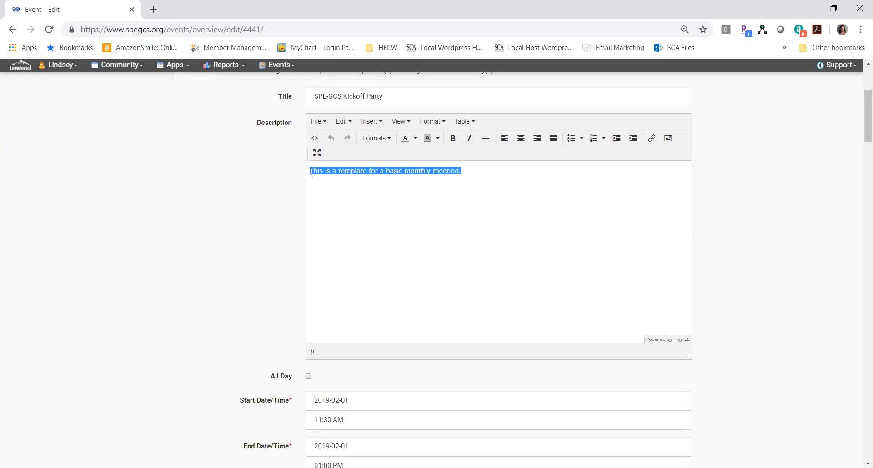
click(431, 121)
click(374, 138)
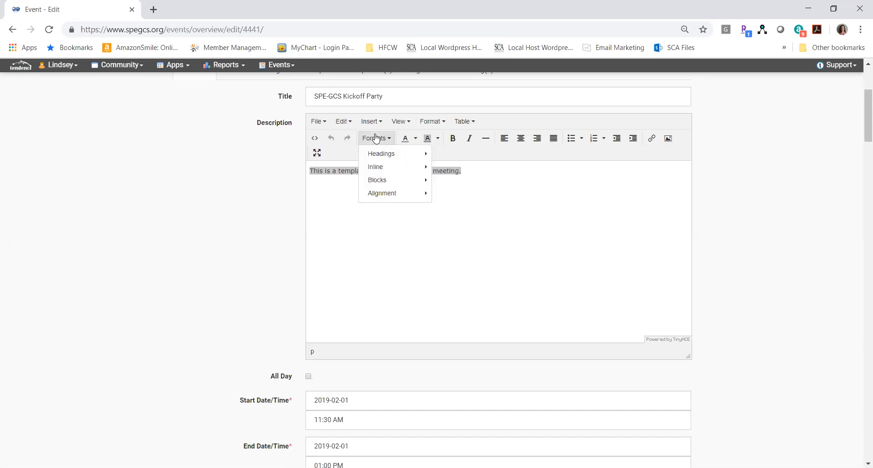
mouse_move(381, 153)
click(453, 206)
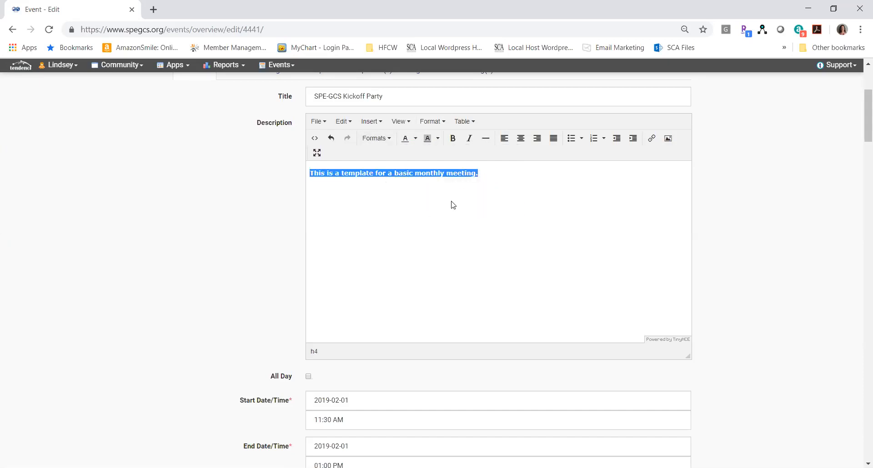
click(259, 246)
Set the event's start date to 2019-08-29.
scroll(259, 246, down, 5)
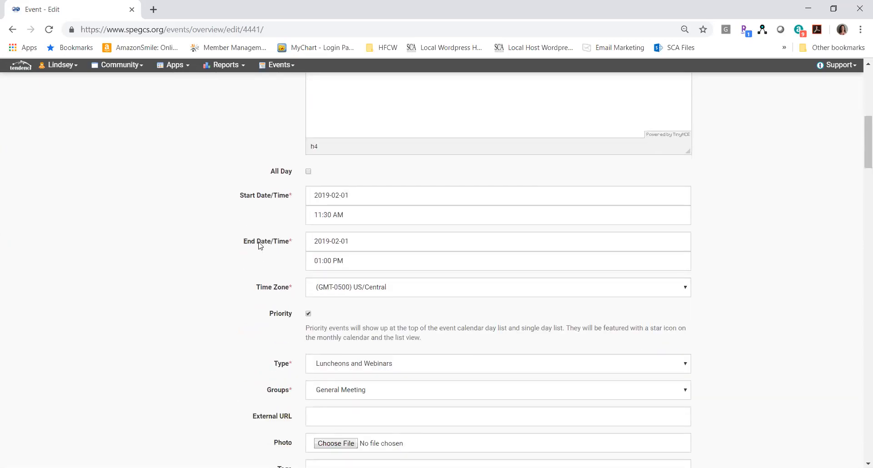
click(357, 194)
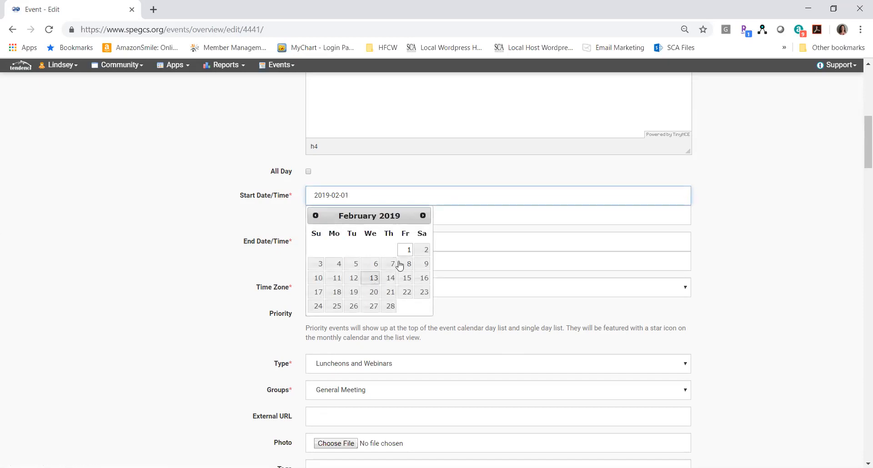
click(421, 216)
click(421, 216)
click(421, 216)
click(423, 216)
click(423, 216)
click(422, 216)
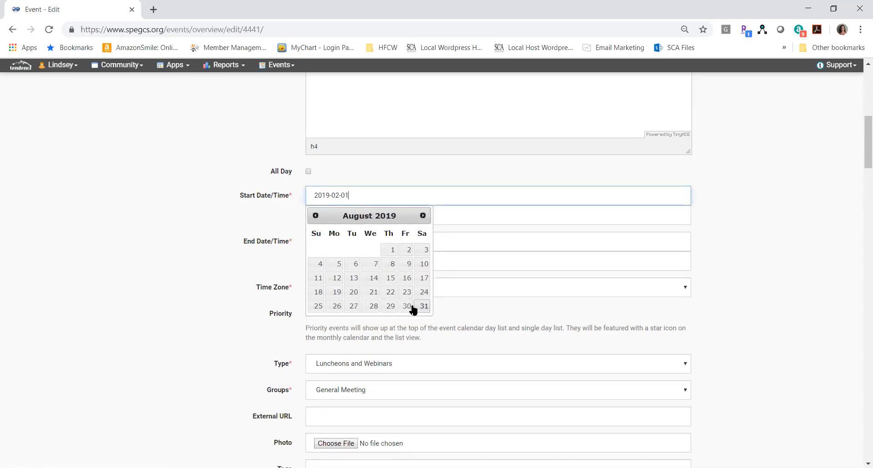
click(391, 307)
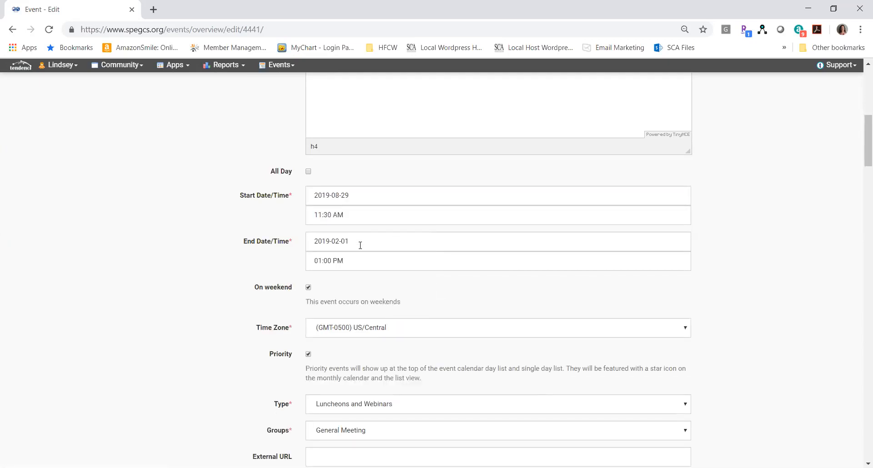
Set the event's end date to 2019-08-29.
click(360, 246)
click(424, 261)
click(424, 262)
click(423, 262)
click(424, 261)
click(423, 261)
click(424, 261)
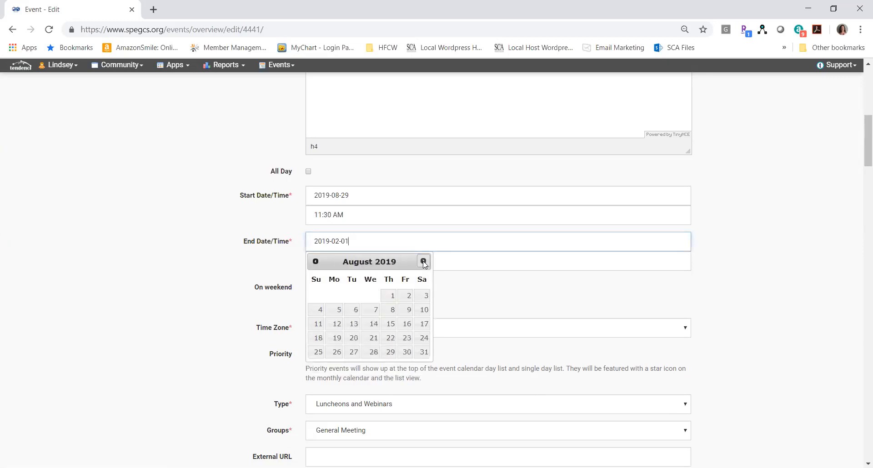
click(390, 352)
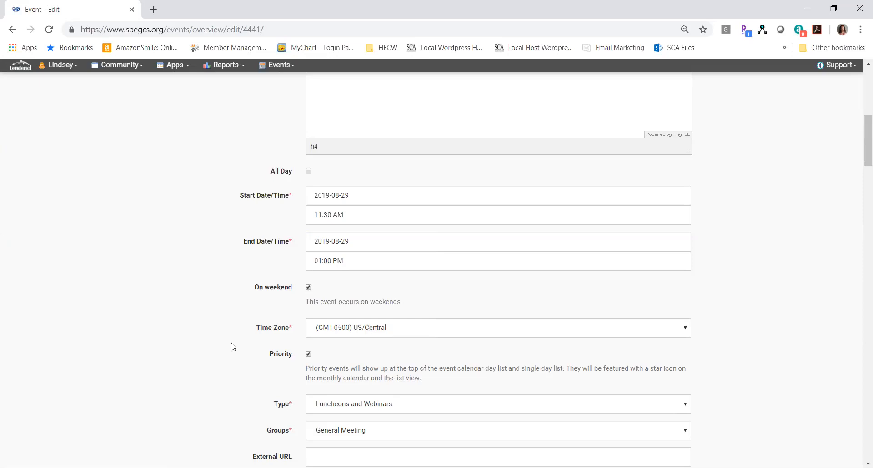
Toggle the event's Priority option off and on again, and examine the available event types.
scroll(233, 347, down, 4)
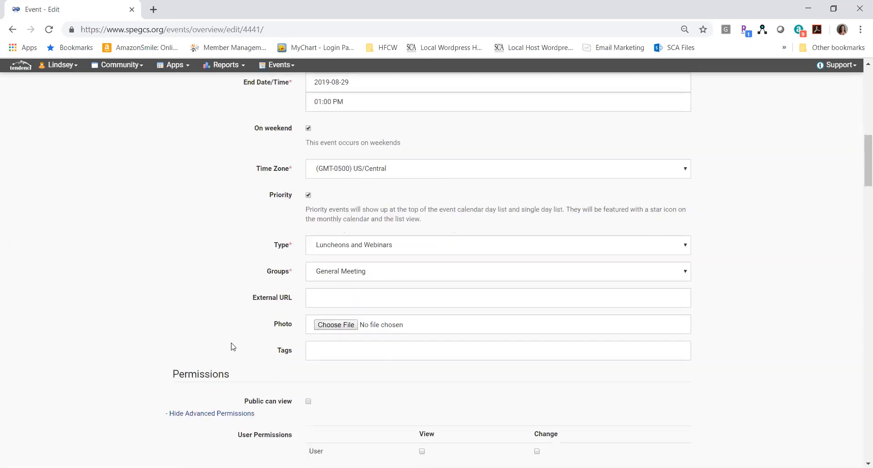
scroll(232, 347, down, 2)
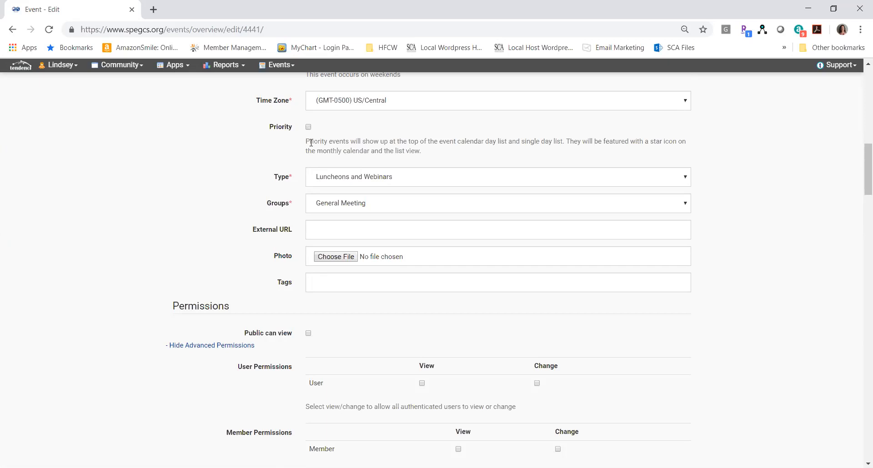
click(310, 130)
click(309, 127)
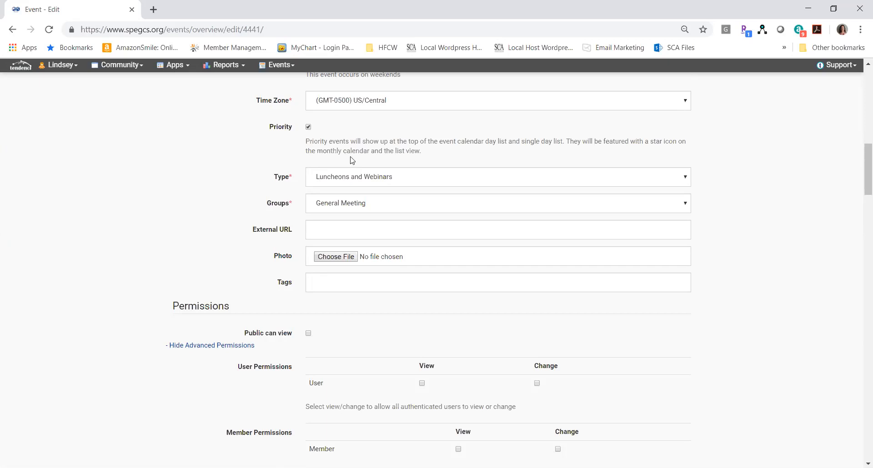
click(367, 177)
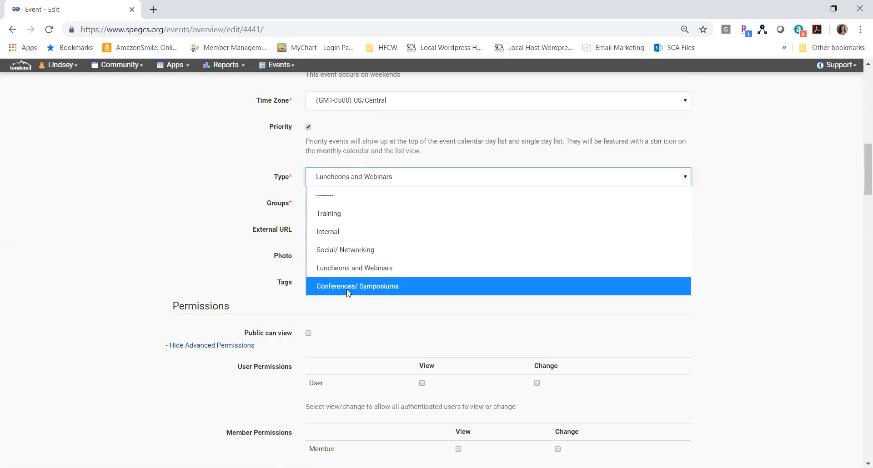
click(331, 332)
Allow the public to view the event, and save the overview while continuing to the location details.
click(308, 333)
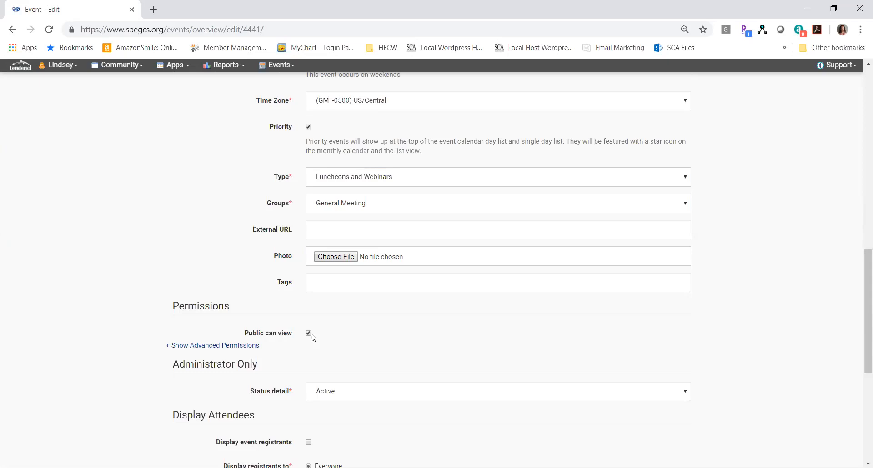
click(352, 400)
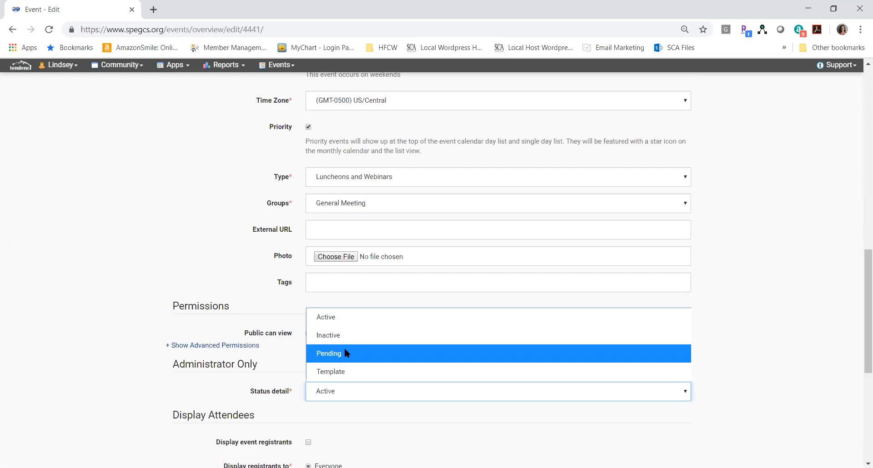
click(274, 360)
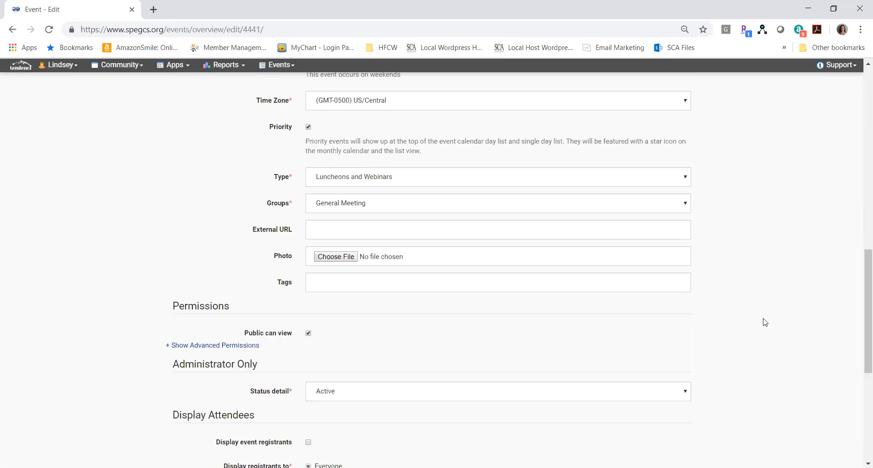
scroll(765, 322, down, 3)
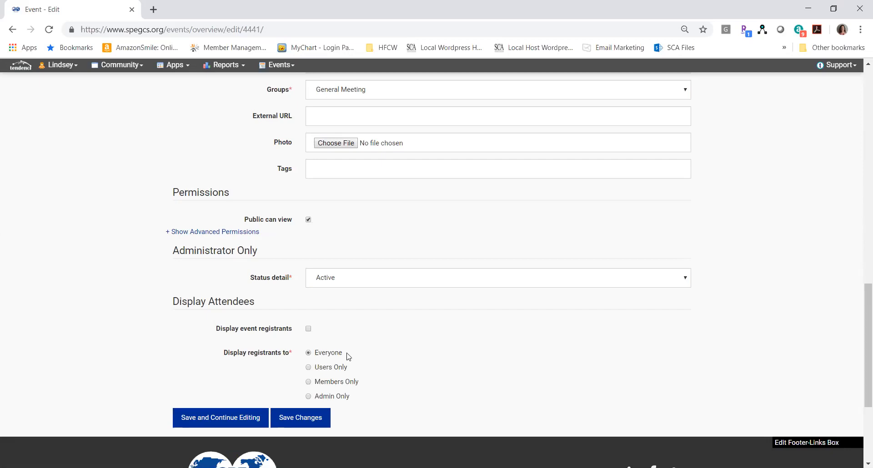
click(216, 418)
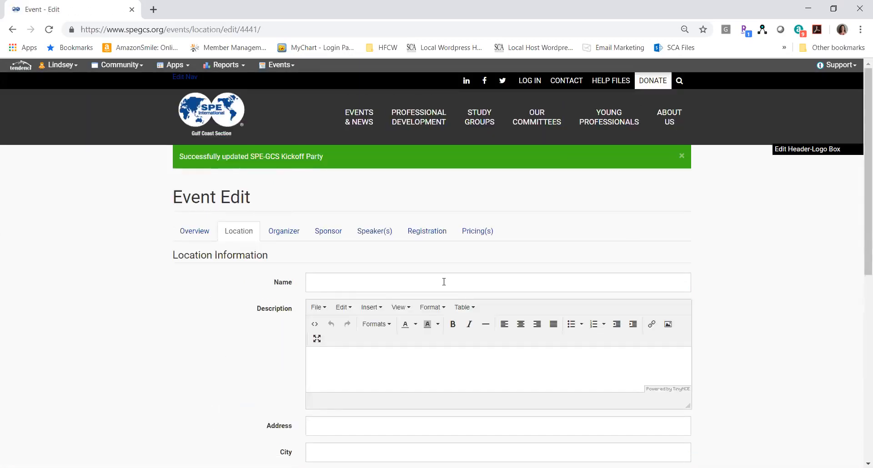
Fill in the event location from the saved Petroleum Club place in Houston.
scroll(629, 248, down, 3)
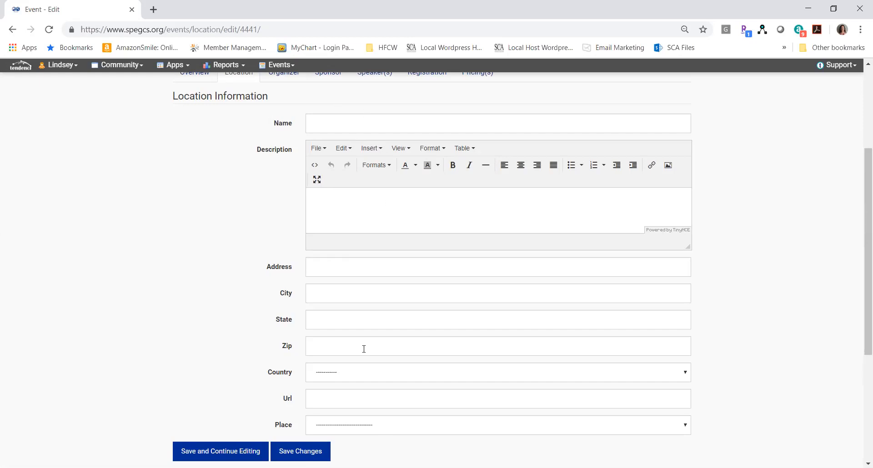
click(383, 428)
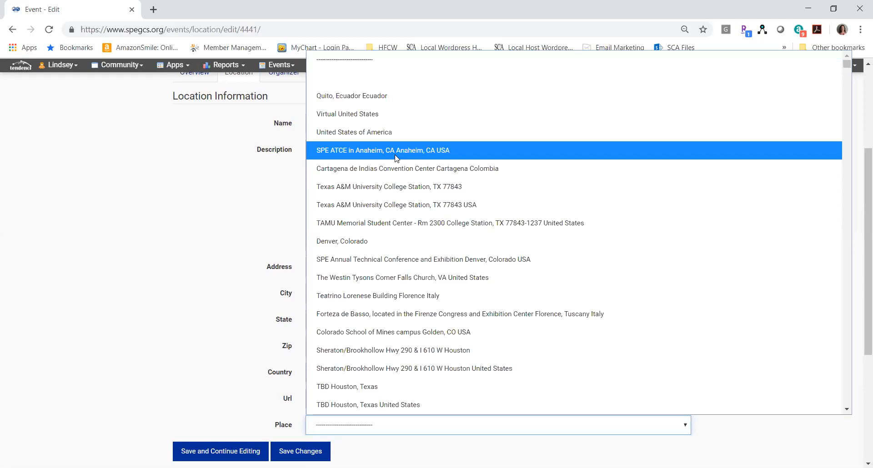
text(pe)
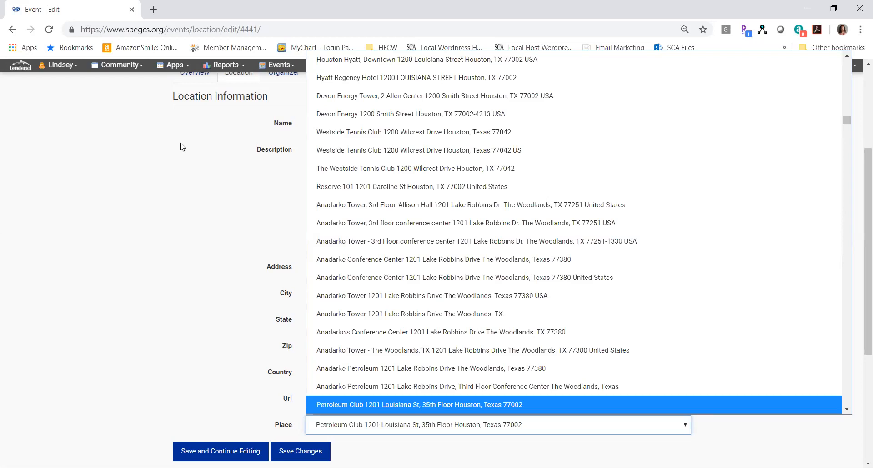
click(347, 404)
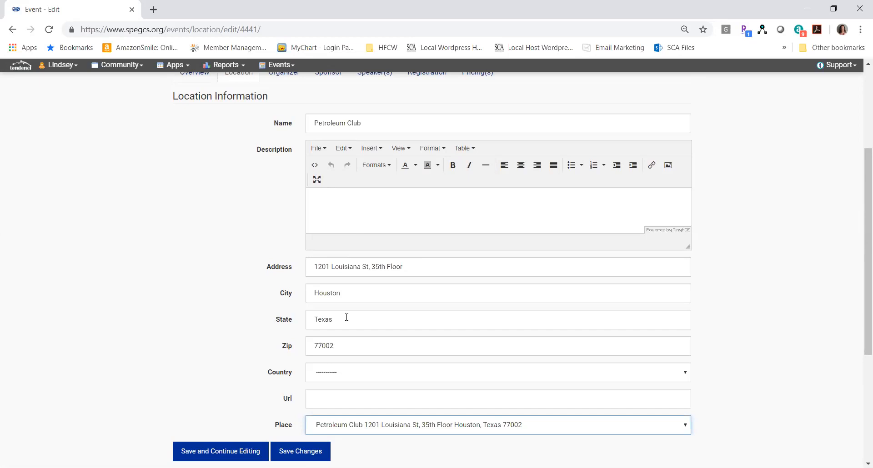
Set the event's place to Reserve 101 in Houston, and save it while continuing to the organizer details.
click(359, 430)
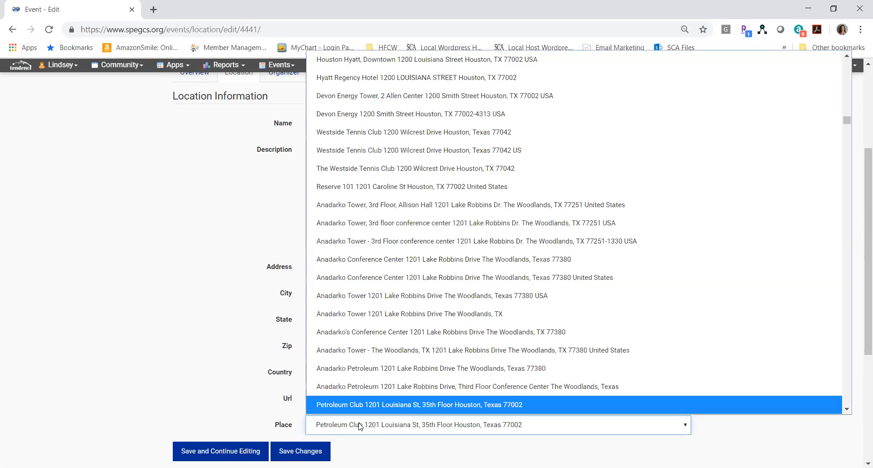
click(373, 189)
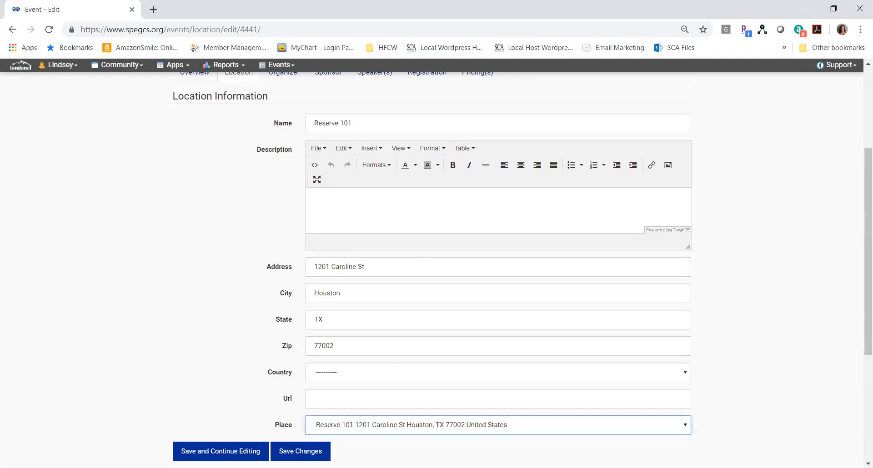
click(237, 452)
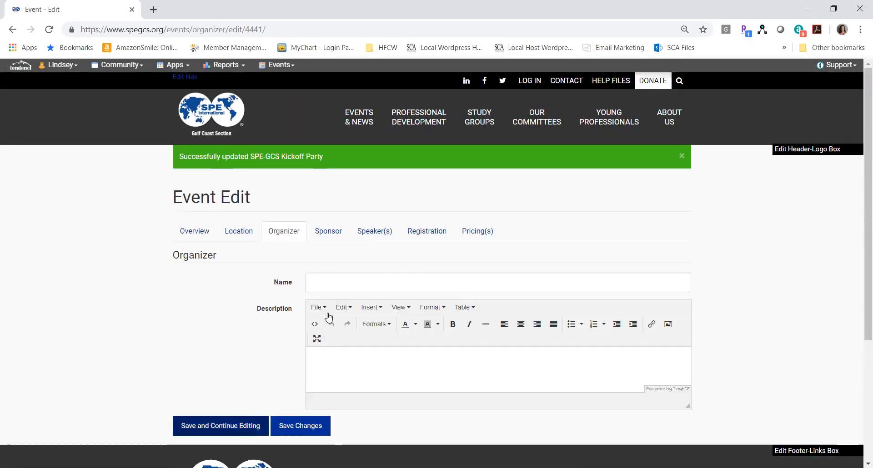
click(360, 277)
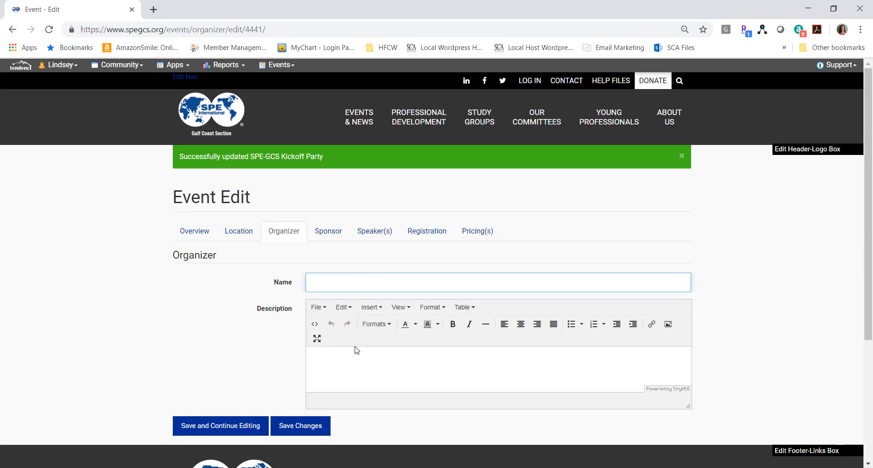
click(352, 377)
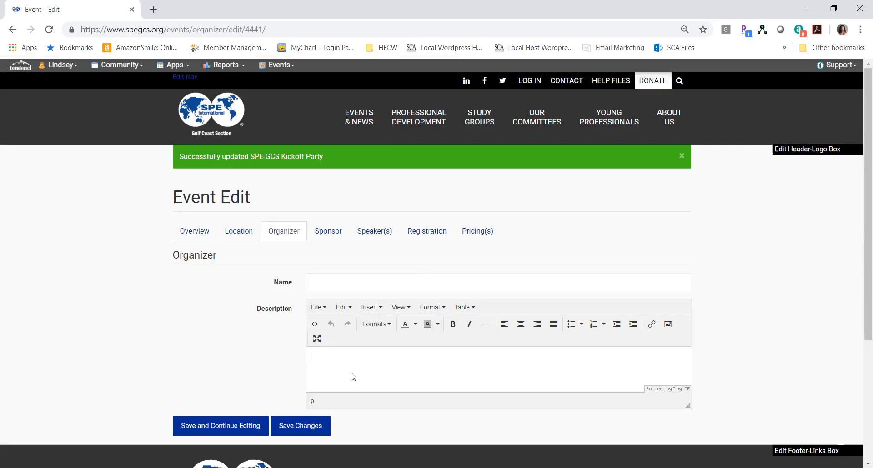
Save the event's organizer details and continue to the speaker name entry.
click(230, 427)
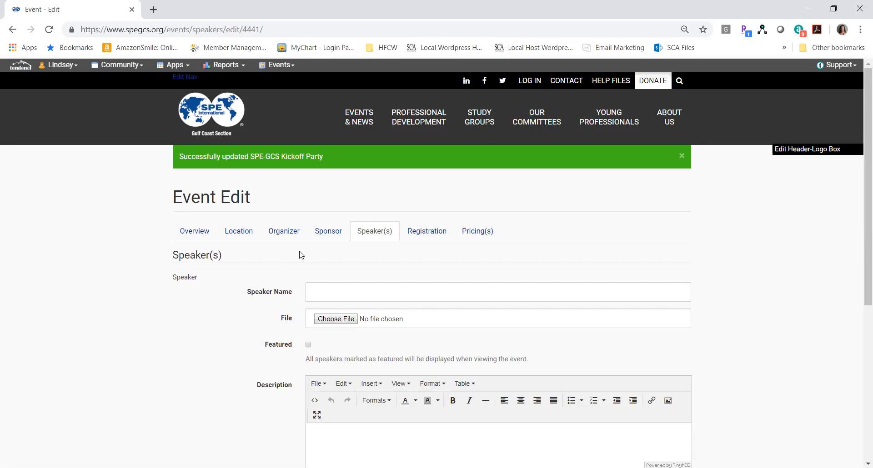
click(332, 295)
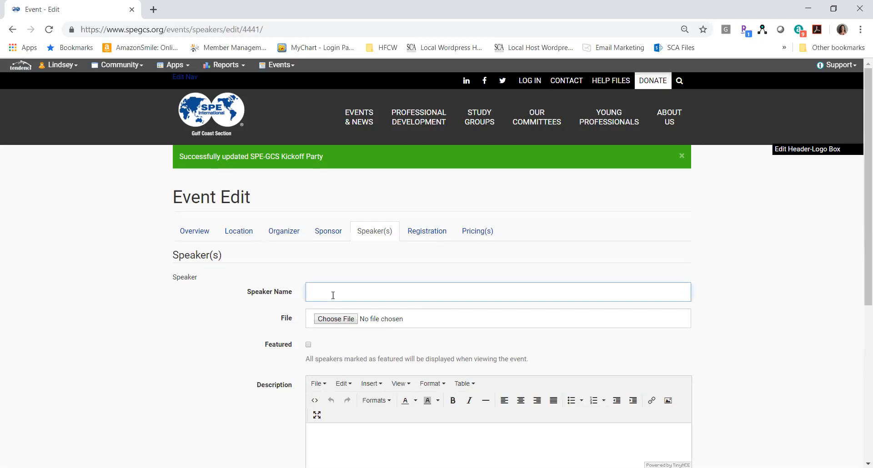
Attach a portrait photo from the SPE-GCS_Website images folder to the speaker and mark the speaker as featured.
click(348, 321)
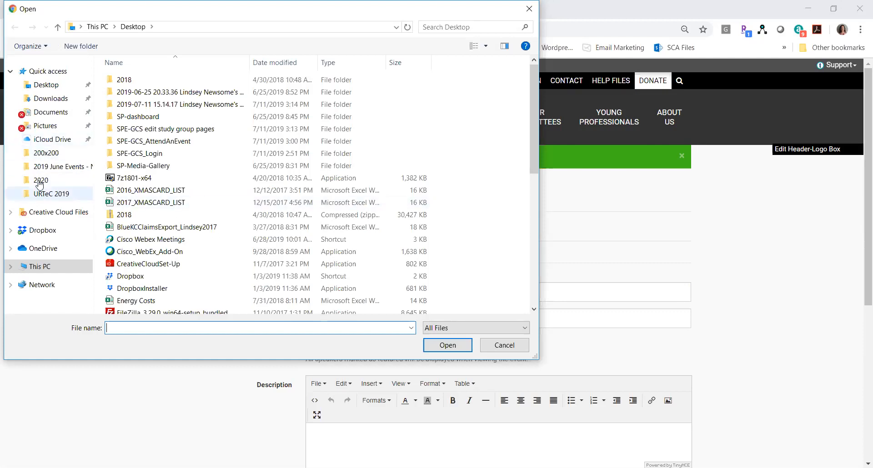
click(61, 170)
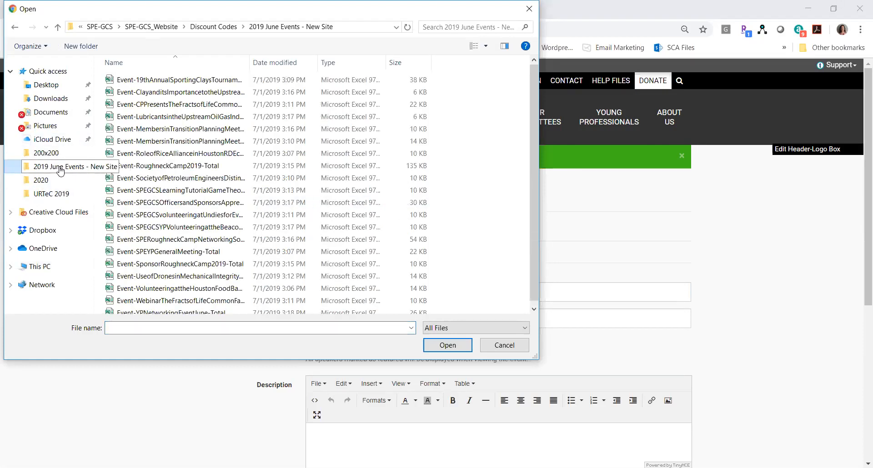
click(151, 26)
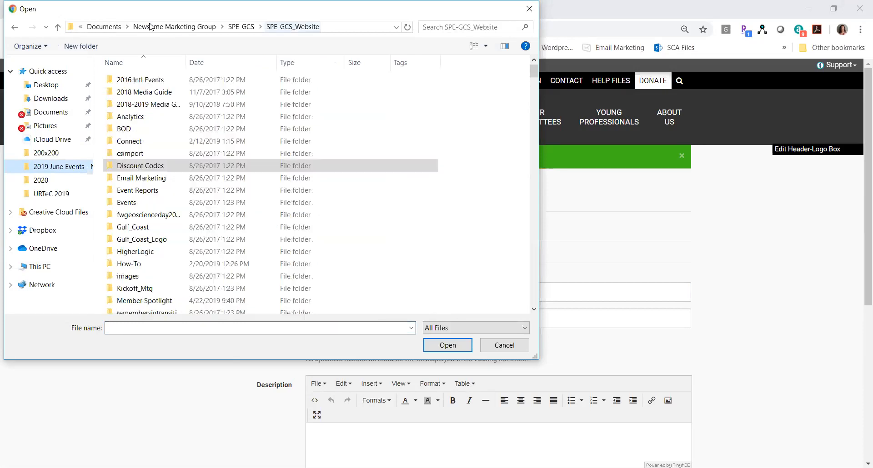
double_click(129, 277)
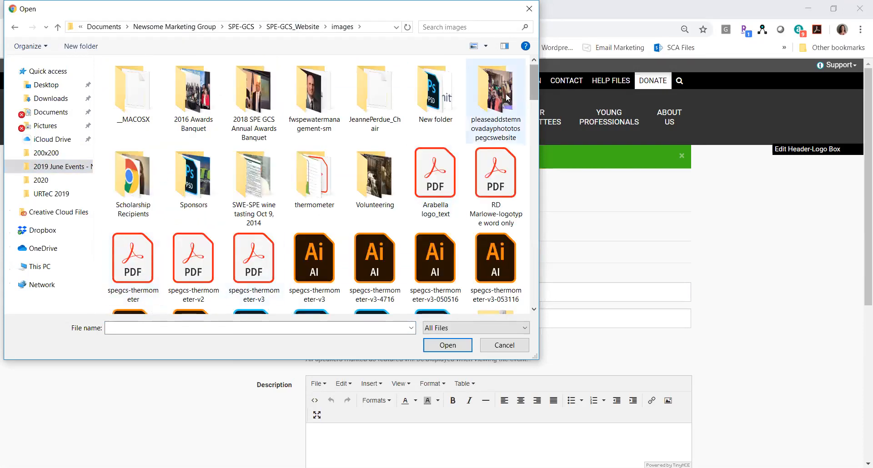
drag(532, 86, 531, 138)
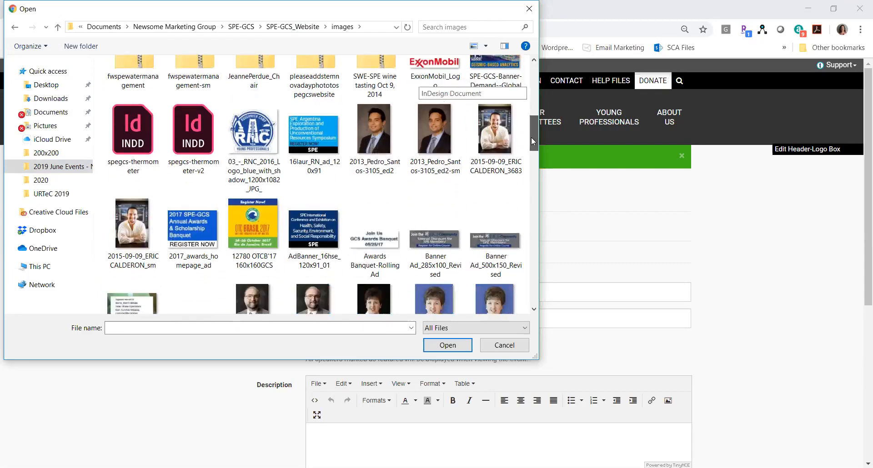
double_click(379, 132)
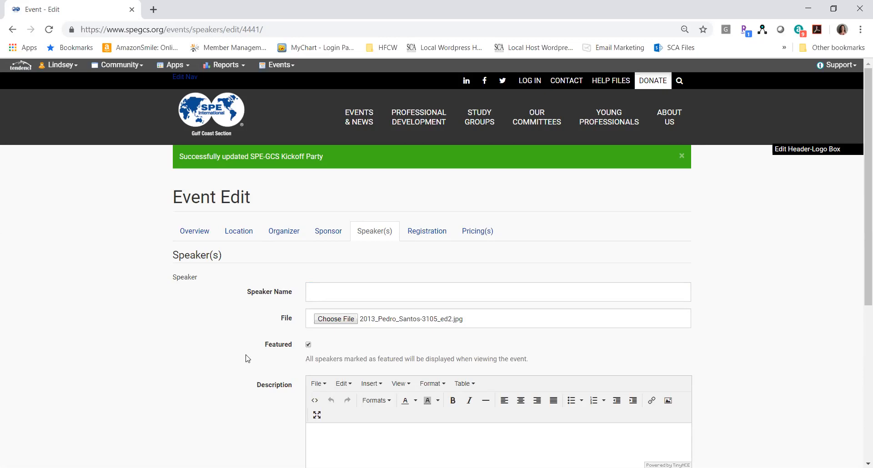
Add a second speaker entry to the event and delete it again.
scroll(245, 358, down, 2)
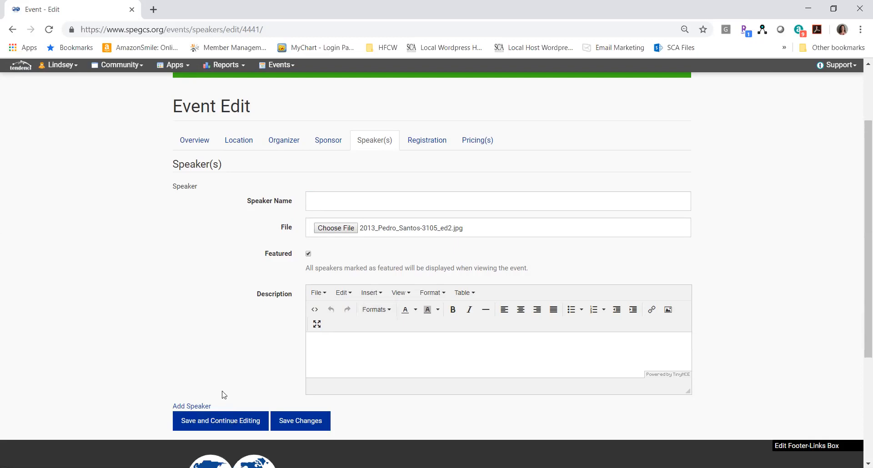
click(196, 407)
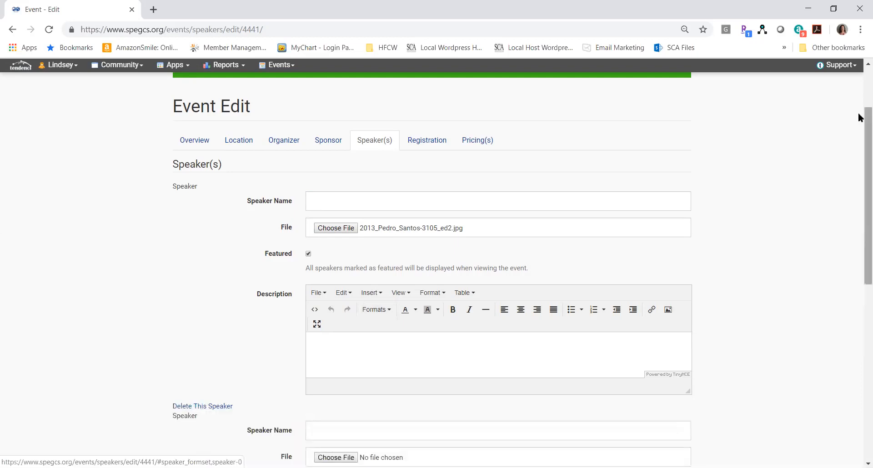
drag(859, 129, 859, 214)
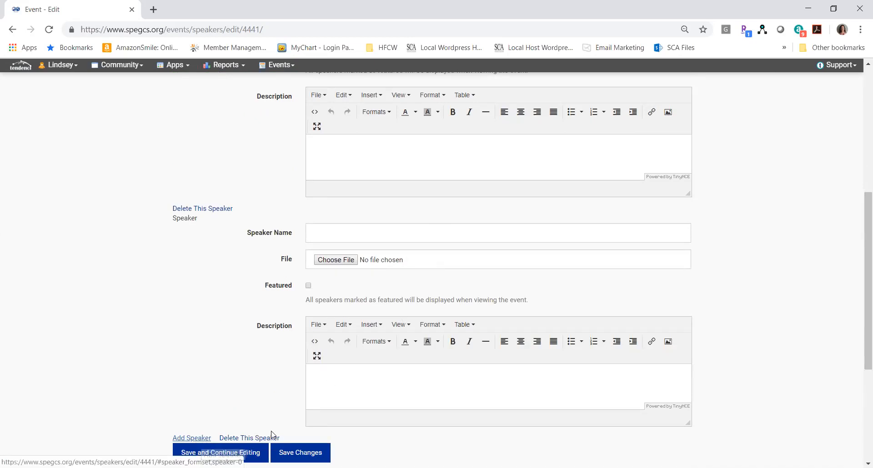
click(260, 440)
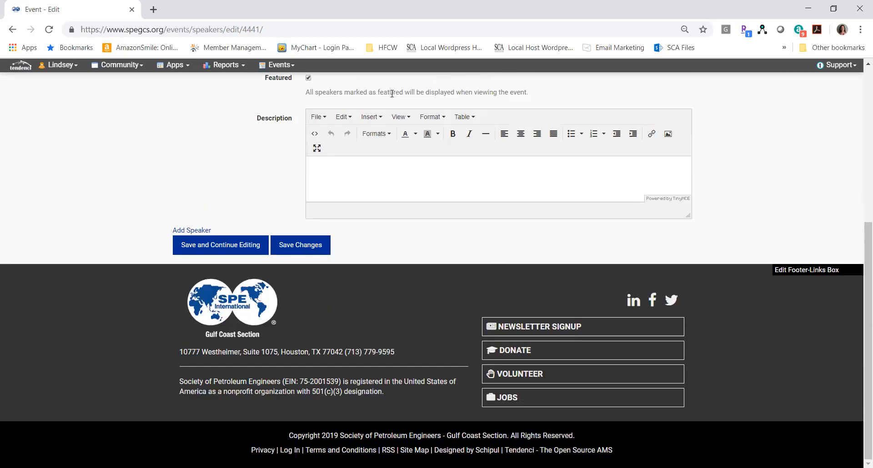
Clear the speaker's attached file, and save the speaker details while continuing to the registration settings.
scroll(392, 93, up, 2)
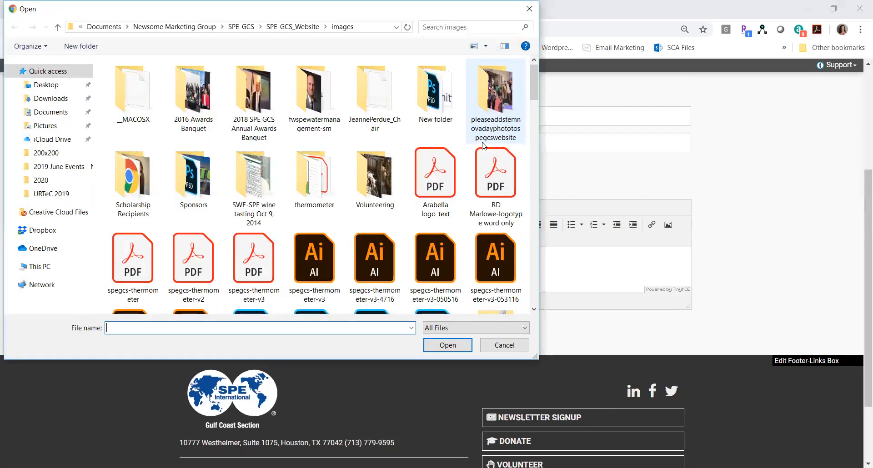
click(501, 349)
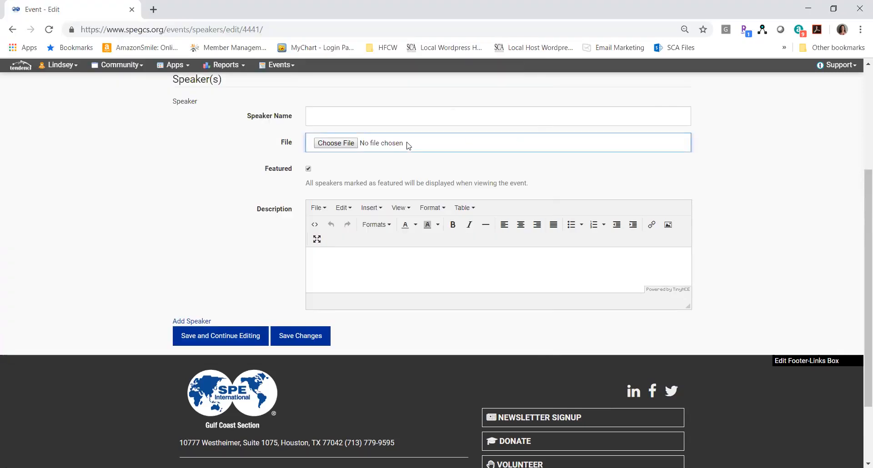
click(222, 337)
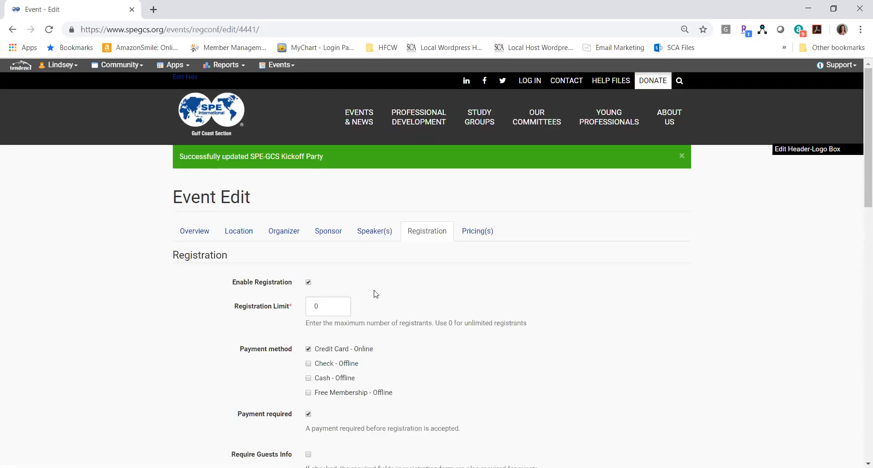
Review the event's registration, reminder and email settings, and save them while continuing to the pricing details.
scroll(413, 302, down, 4)
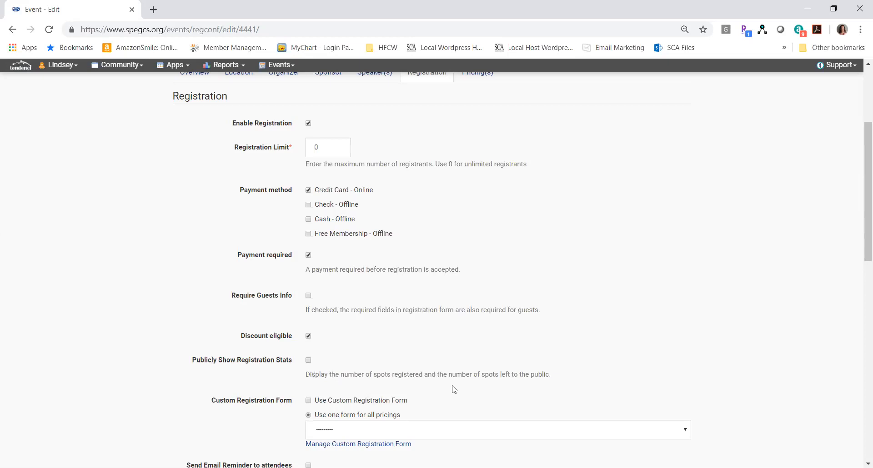
scroll(453, 389, down, 3)
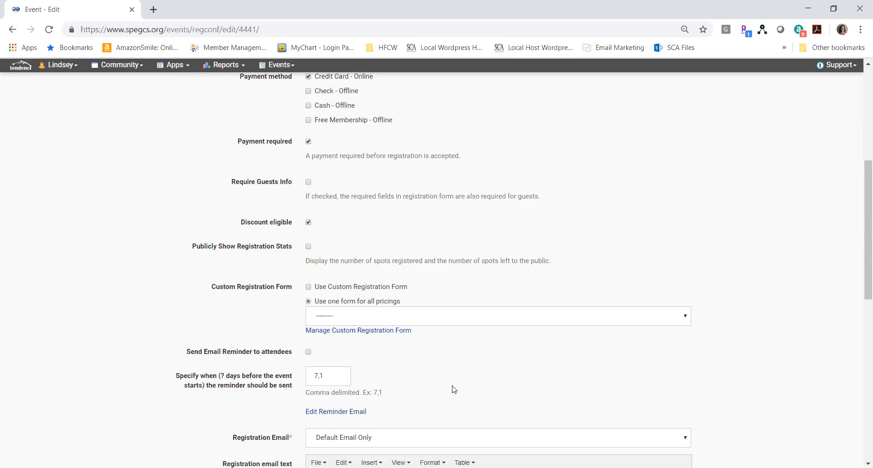
scroll(453, 390, down, 3)
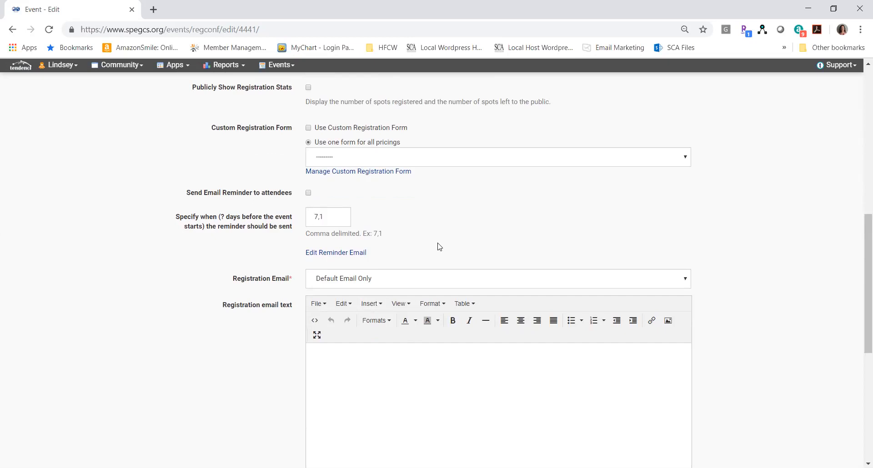
scroll(440, 247, down, 3)
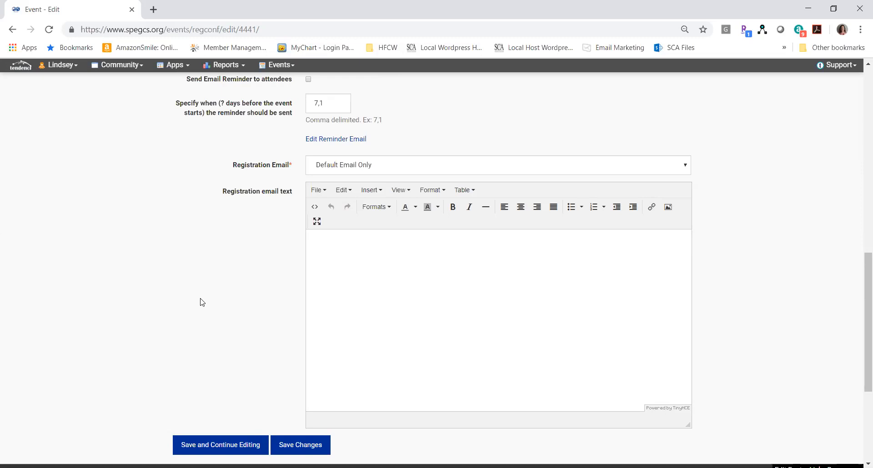
click(233, 447)
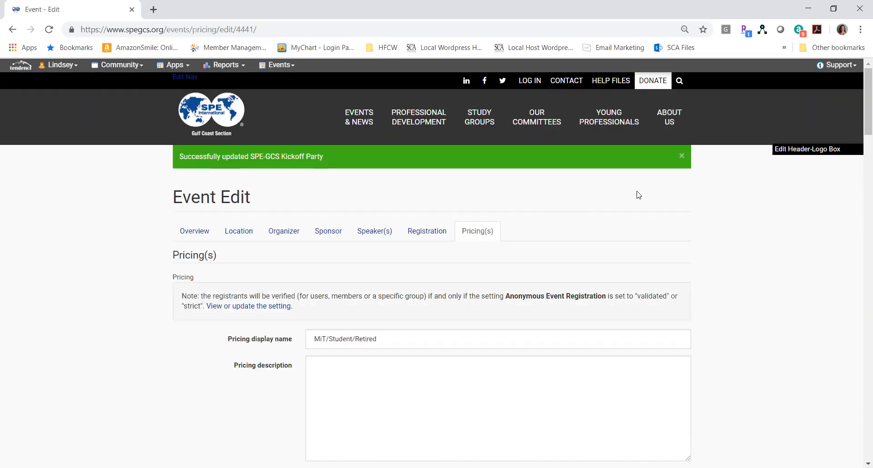
Examine the event's pricing entries, including their display names, registration limits, prices, availability dates and who can use them.
scroll(564, 279, down, 3)
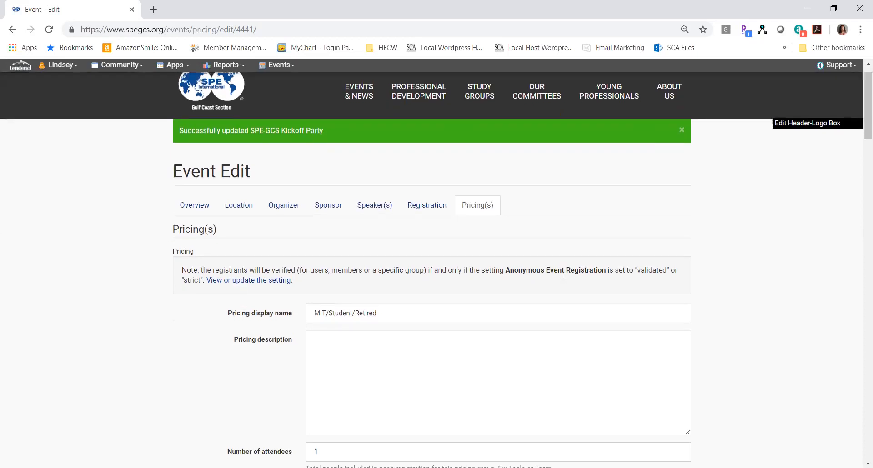
scroll(563, 275, down, 1)
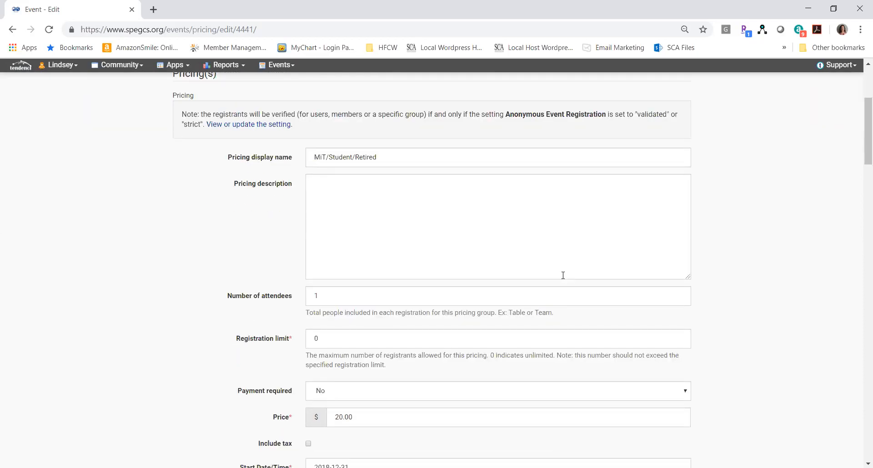
scroll(563, 275, down, 2)
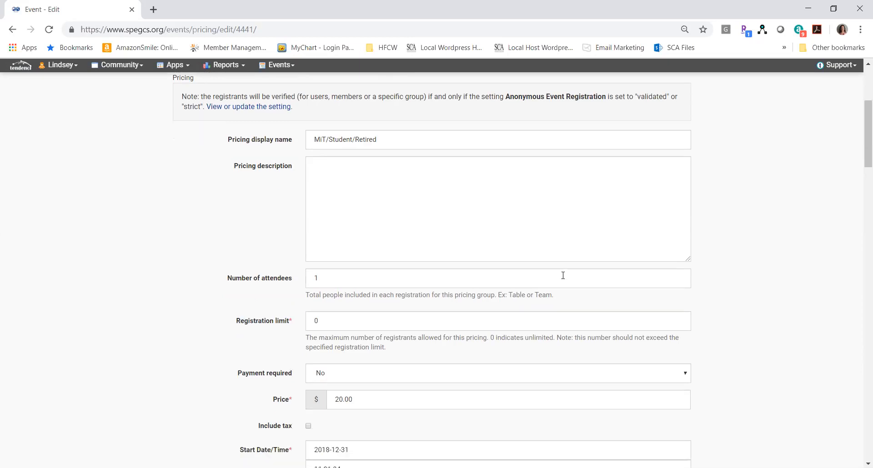
scroll(564, 280, down, 7)
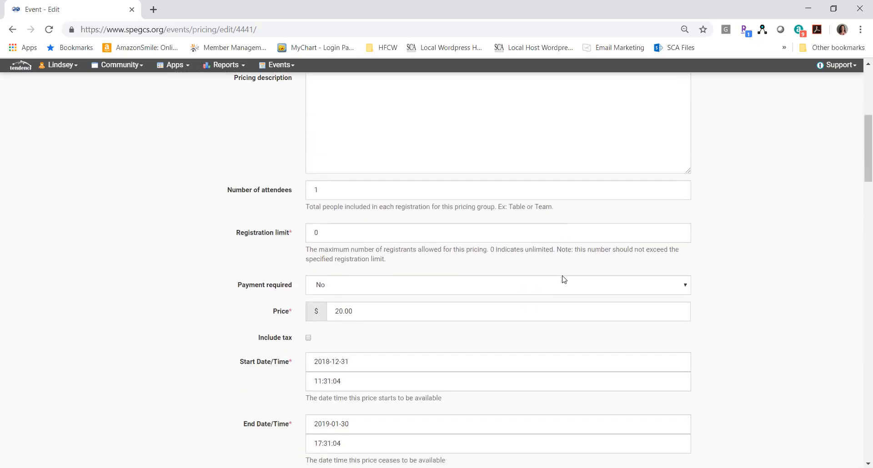
scroll(564, 279, down, 14)
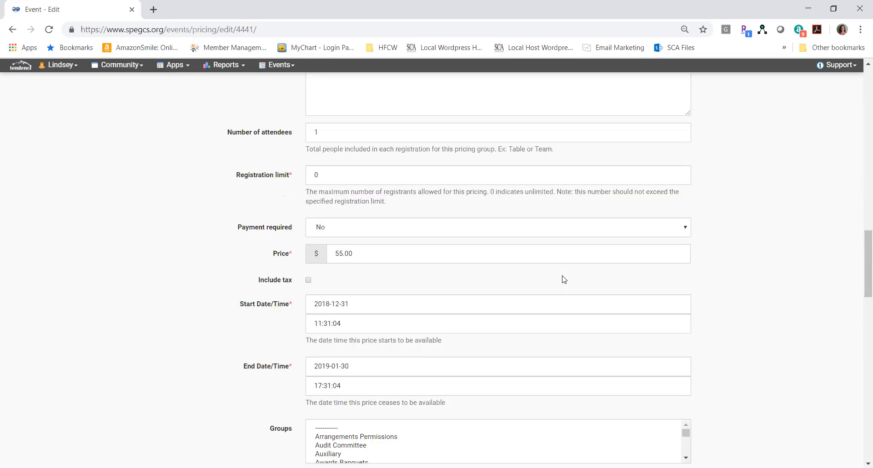
scroll(563, 275, down, 6)
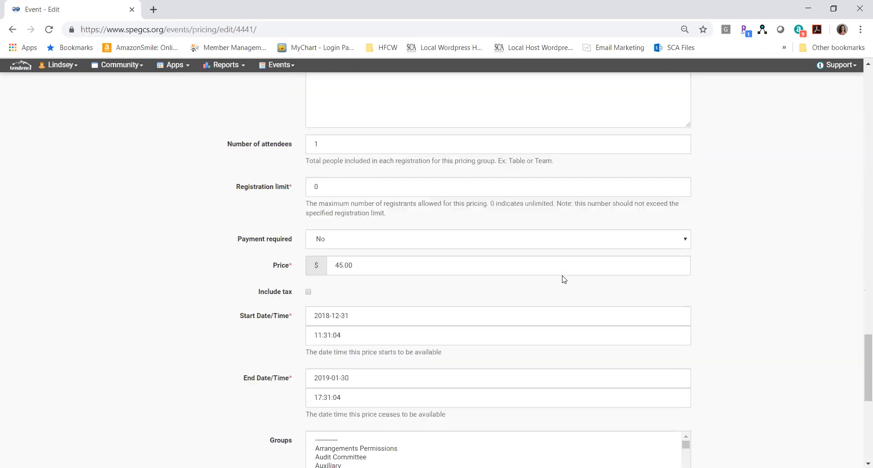
scroll(564, 279, up, 12)
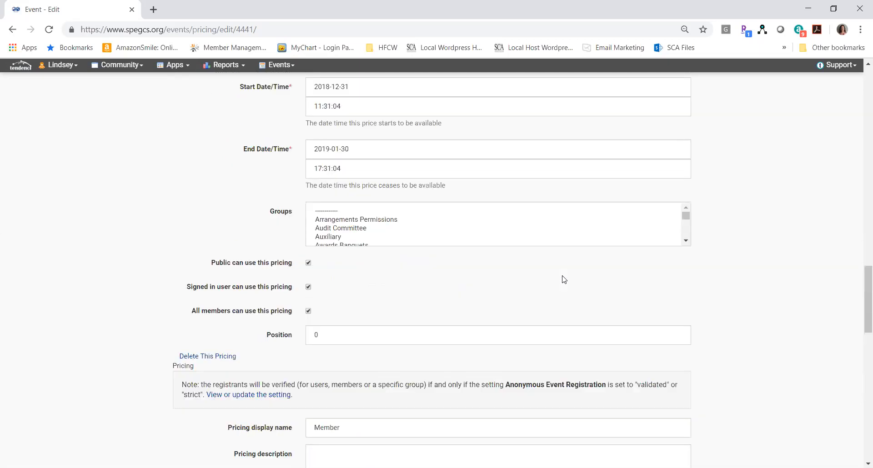
scroll(564, 279, up, 4)
scroll(564, 279, up, 13)
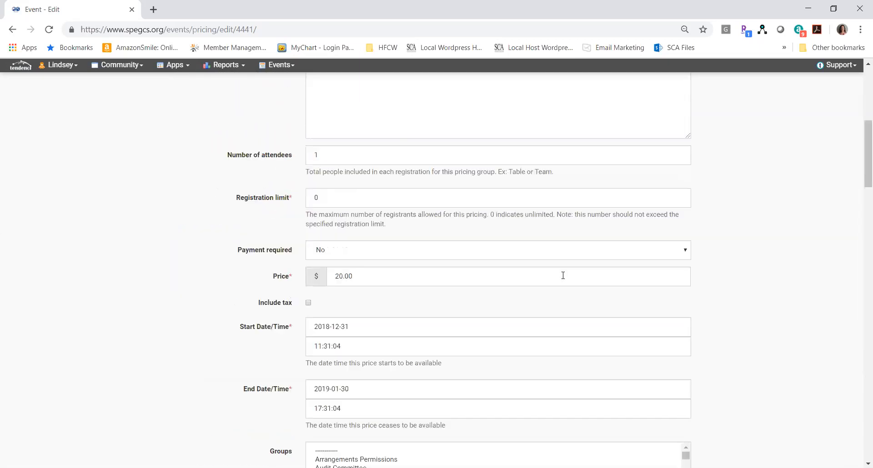
scroll(563, 279, down, 8)
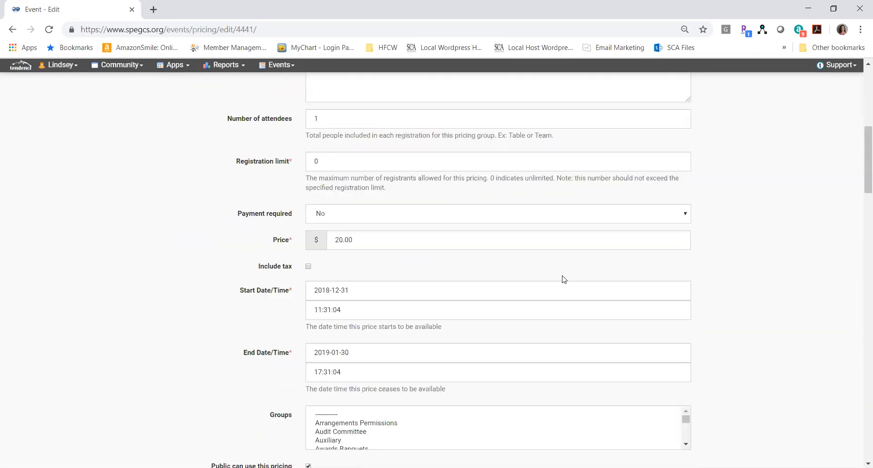
scroll(564, 280, up, 3)
scroll(563, 280, down, 1)
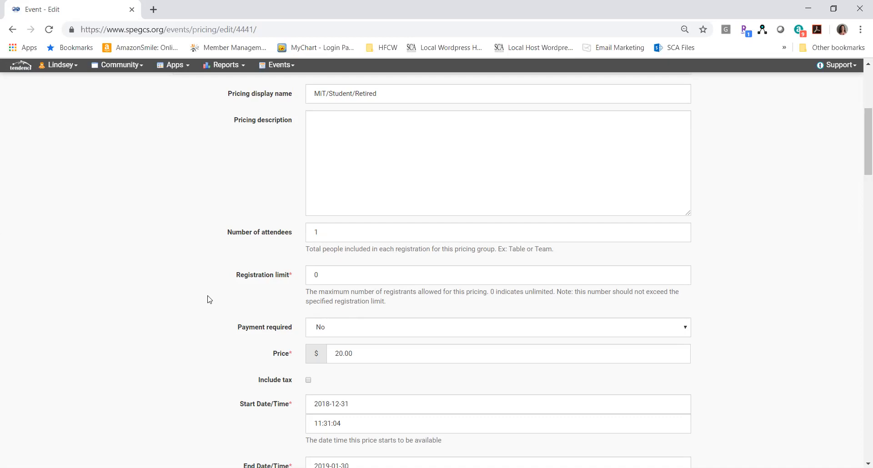
Set the MiT/Student/Retired pricing's registration limit to 10 and its Payment required option to Yes.
scroll(209, 299, down, 1)
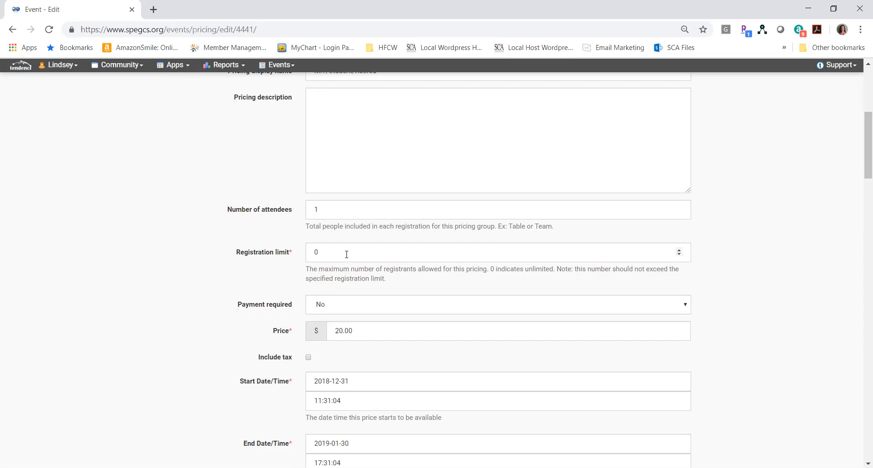
click(346, 254)
key(BackSpace)
text(10)
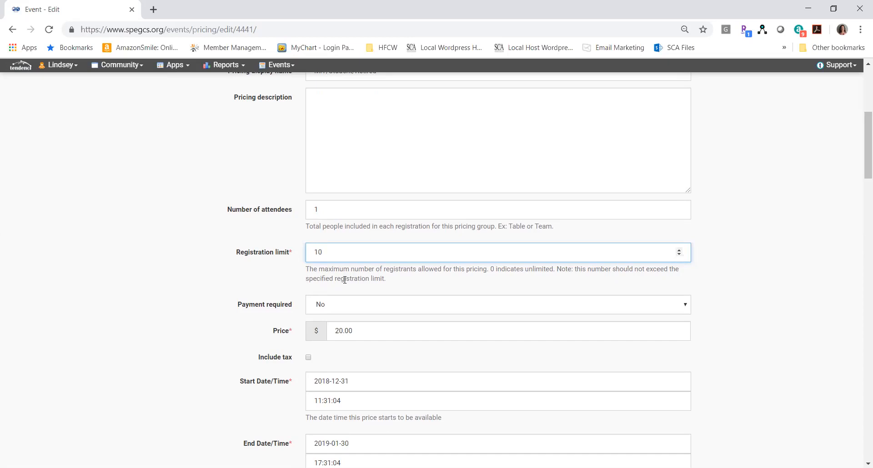
click(217, 288)
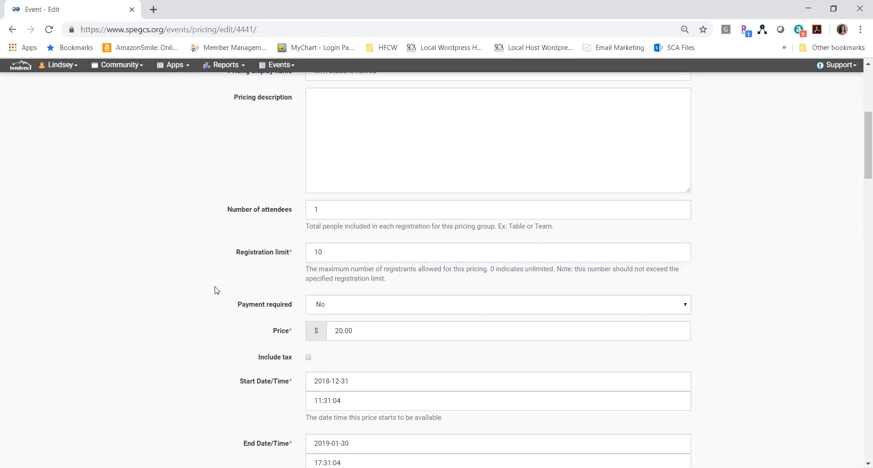
click(402, 310)
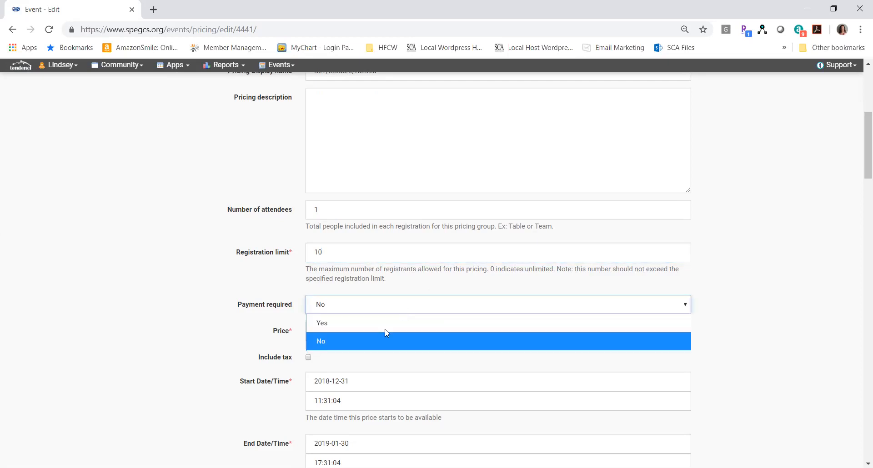
click(384, 321)
double_click(240, 311)
scroll(241, 312, down, 2)
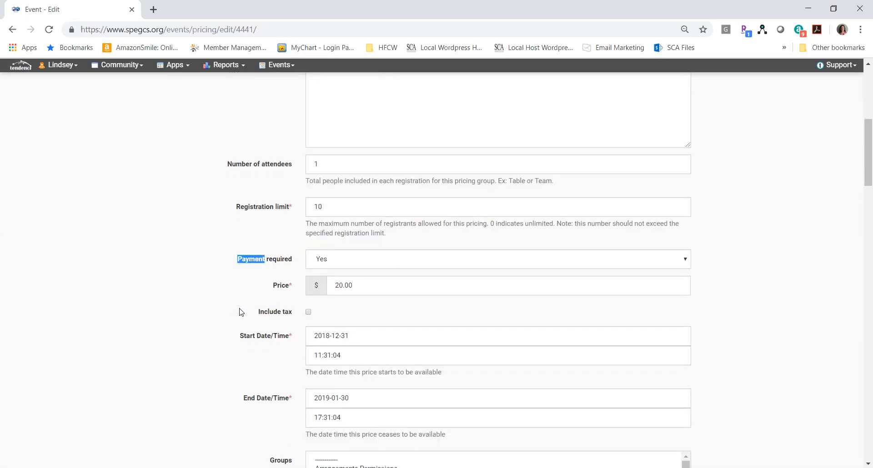
Review the availability dates, groups and user permissions of the event's remaining pricing entries, and save the pricing changes.
scroll(241, 312, down, 2)
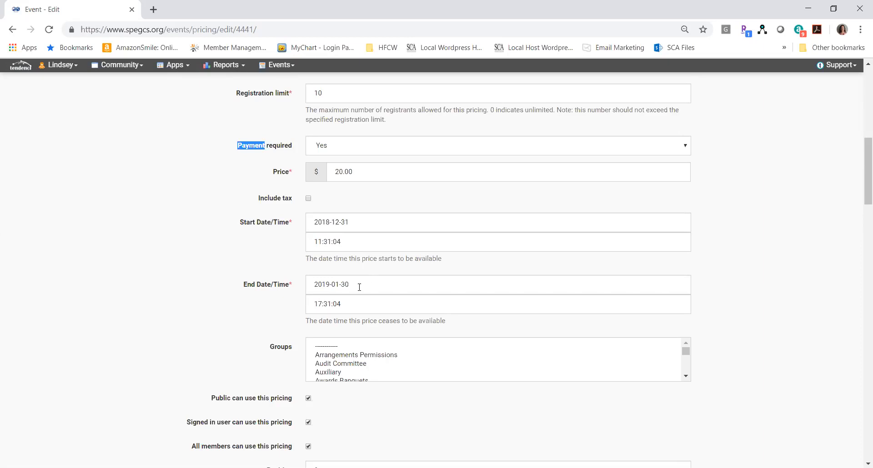
click(142, 351)
scroll(144, 351, down, 1)
scroll(144, 351, down, 4)
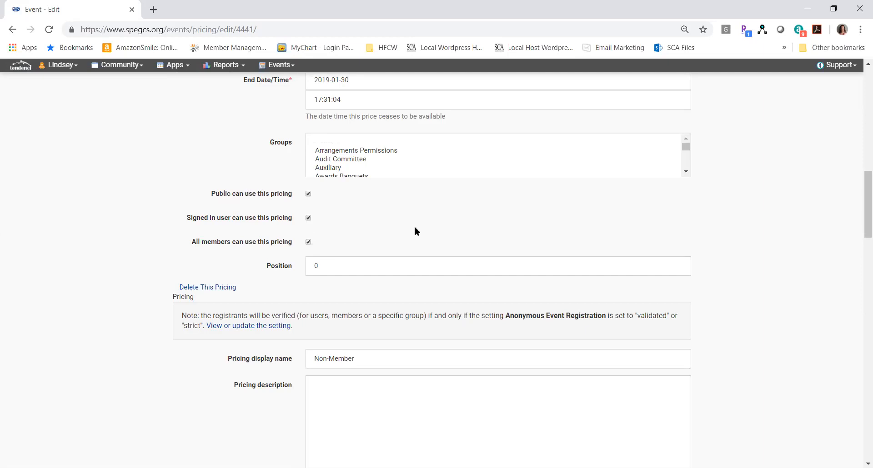
click(335, 267)
click(159, 394)
scroll(160, 395, down, 6)
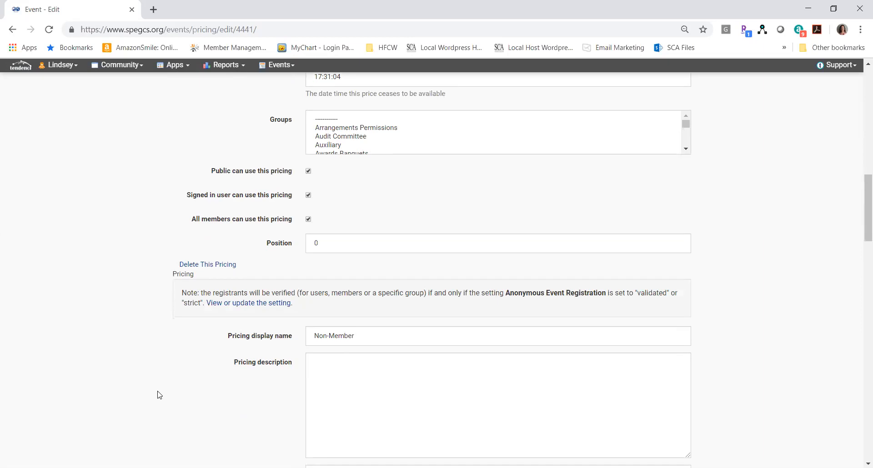
scroll(159, 395, down, 6)
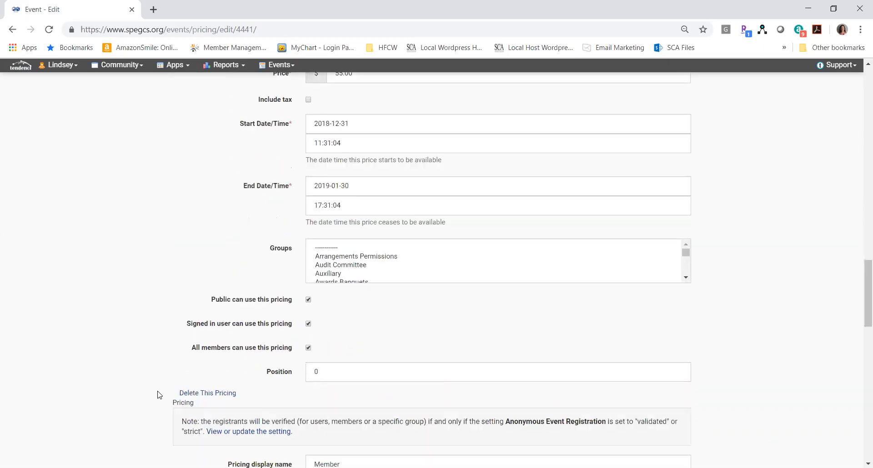
scroll(159, 395, down, 15)
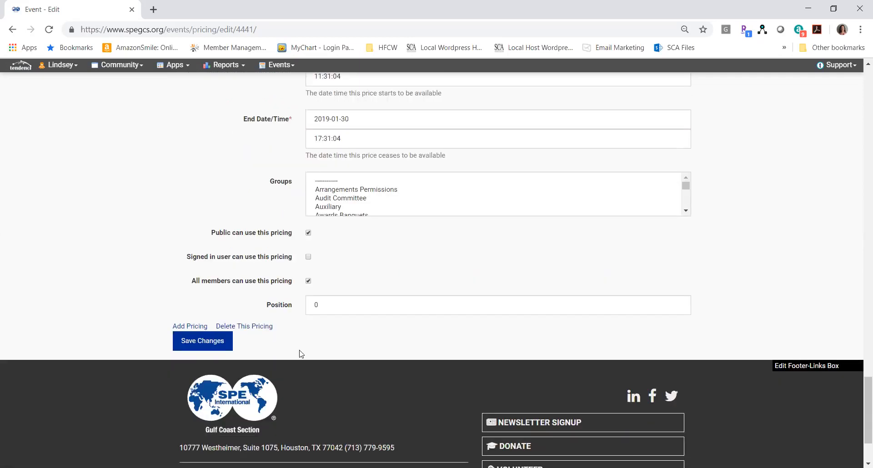
click(203, 341)
scroll(206, 342, up, 15)
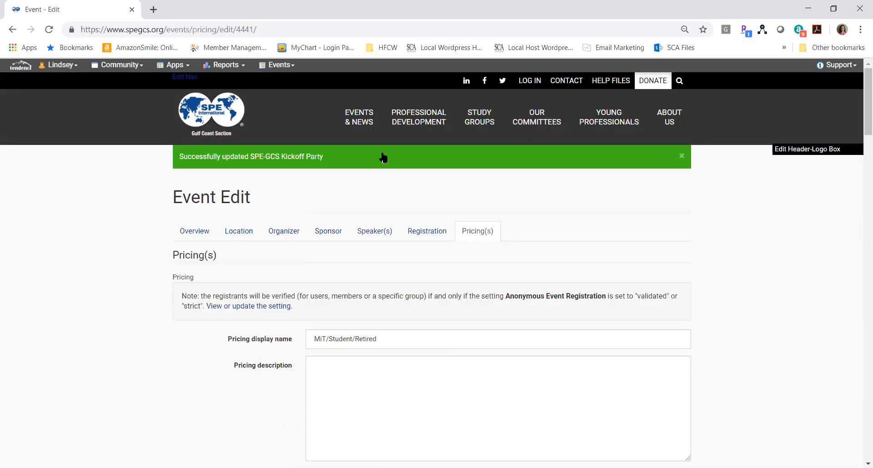
Show the list of all SPE-GCS events and narrow it to luncheons and webinars.
mouse_move(359, 125)
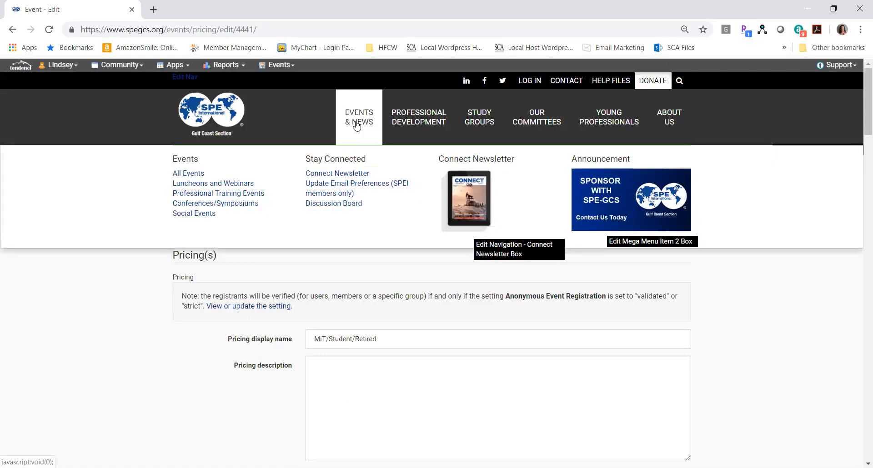
click(184, 178)
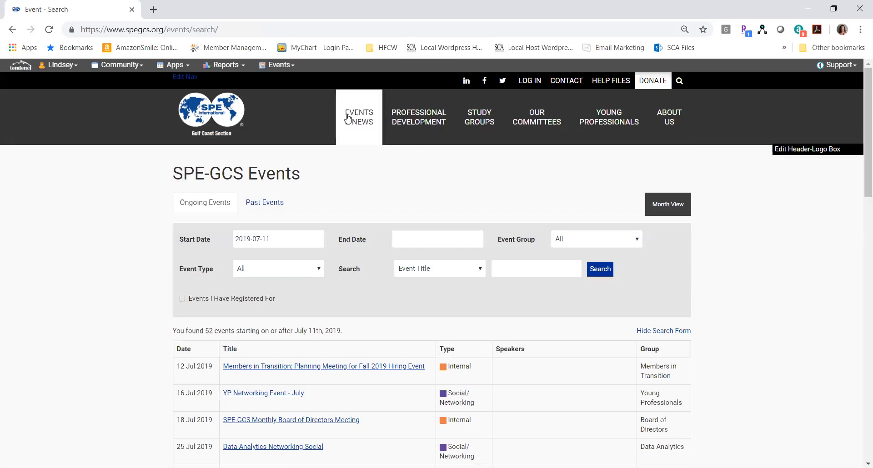
mouse_move(359, 123)
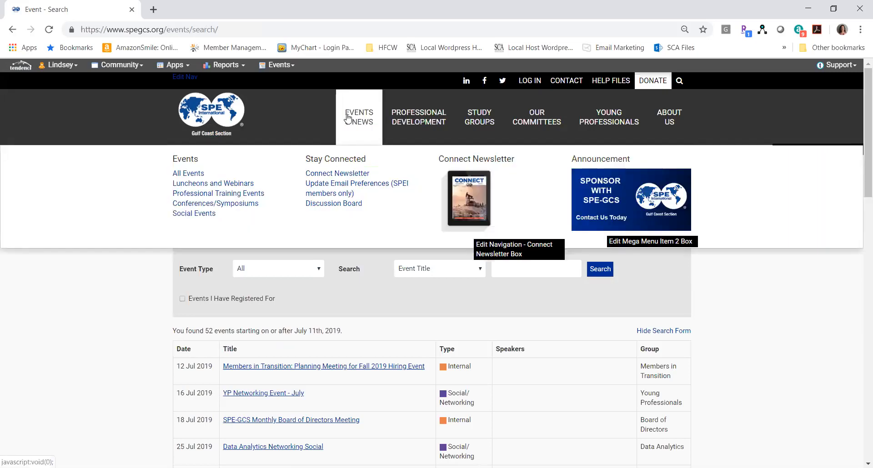
click(194, 185)
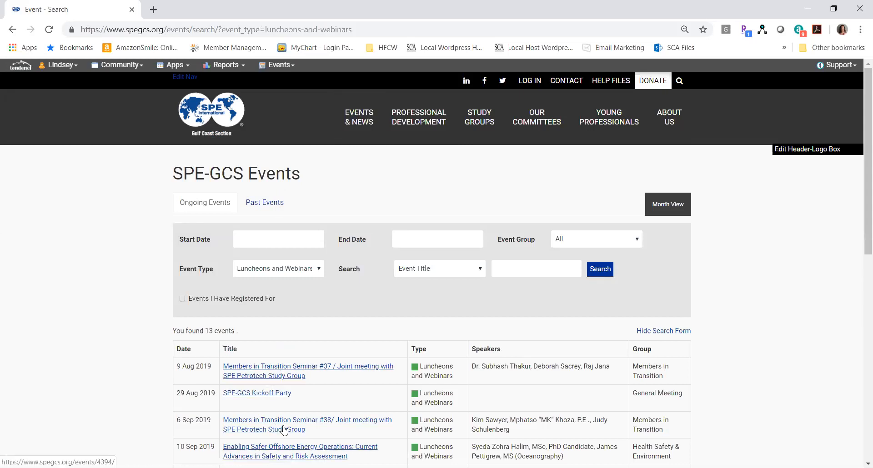
Examine the page of the Enabling Safer Offshore Energy Operations event, including pricing, speakers and organizer, and open the event for editing.
click(263, 451)
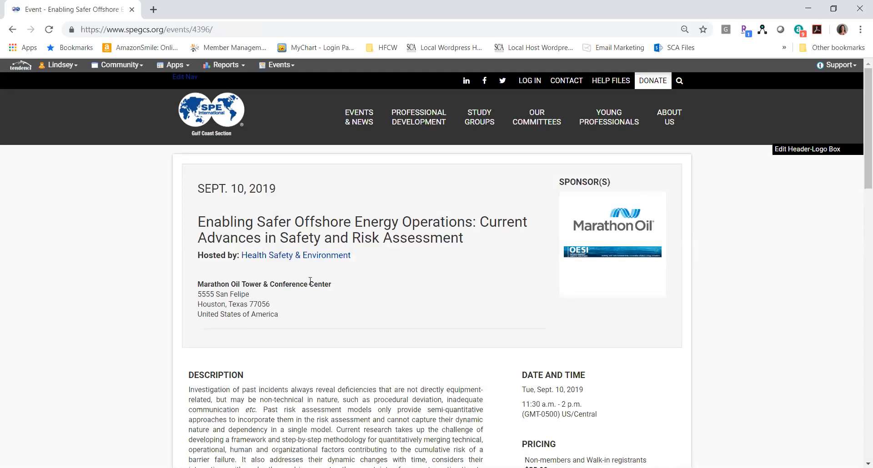
scroll(310, 282, down, 7)
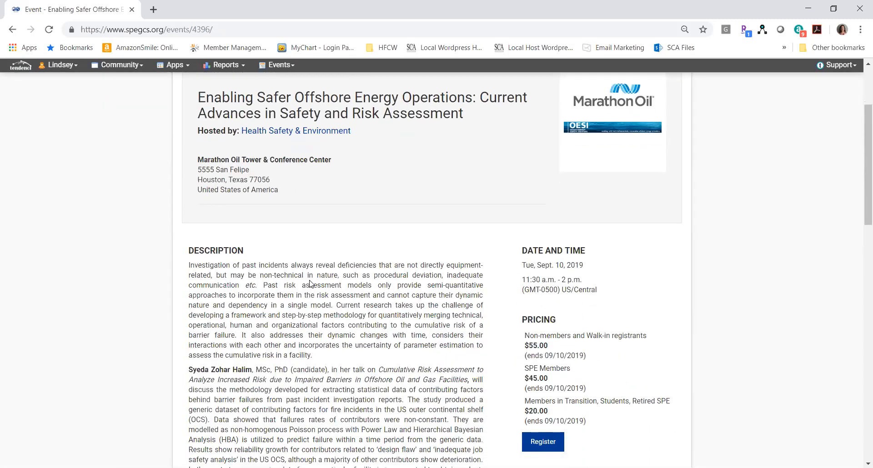
scroll(310, 282, down, 7)
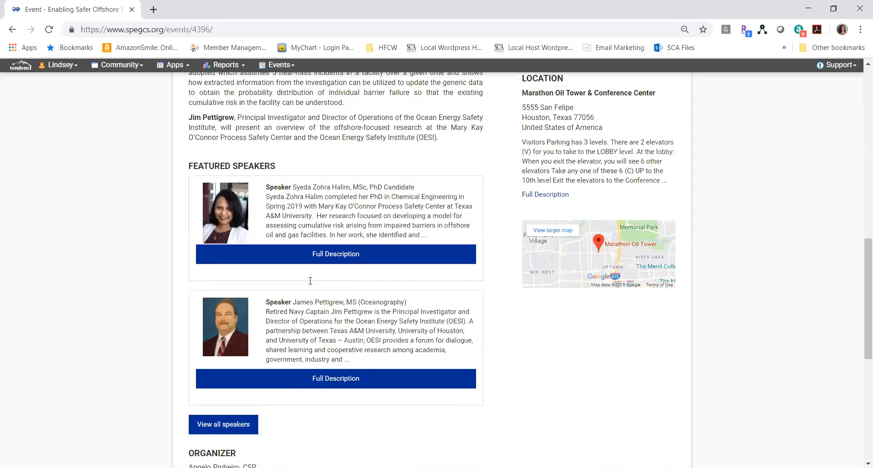
scroll(310, 284, down, 1)
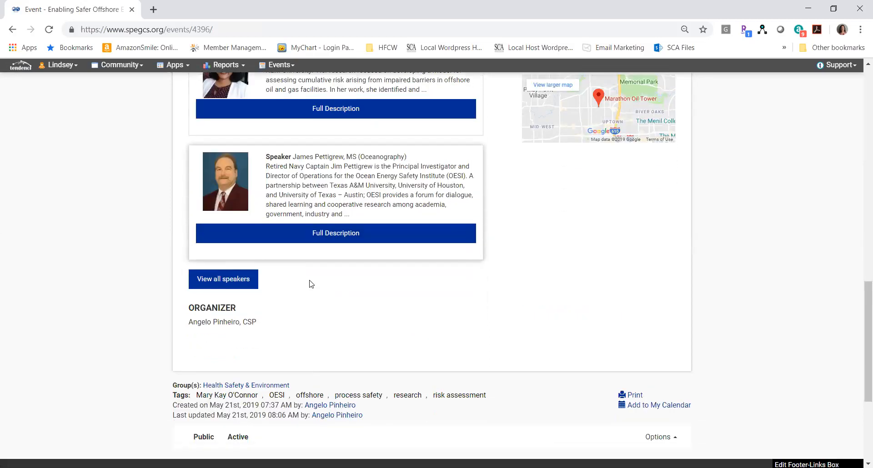
click(655, 437)
click(641, 325)
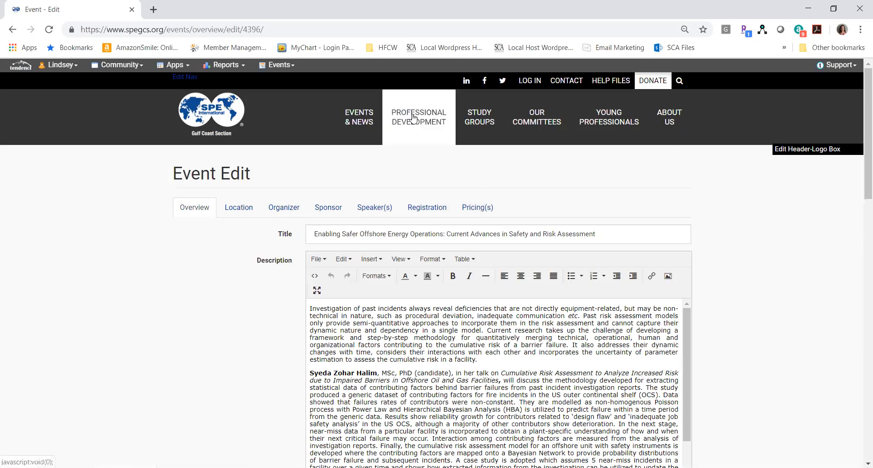
Open the site's list of event templates.
click(274, 65)
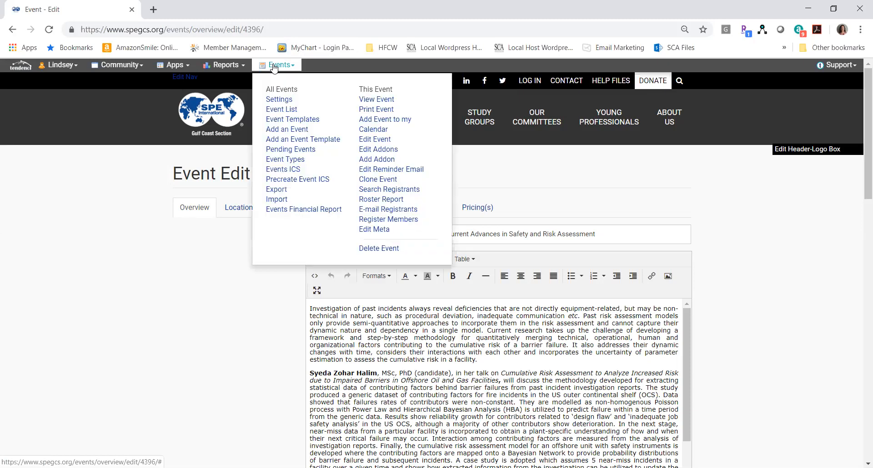
click(296, 124)
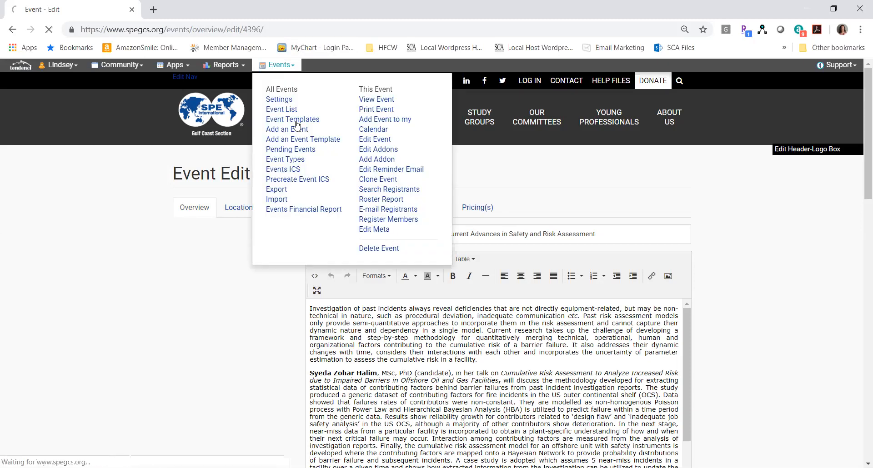